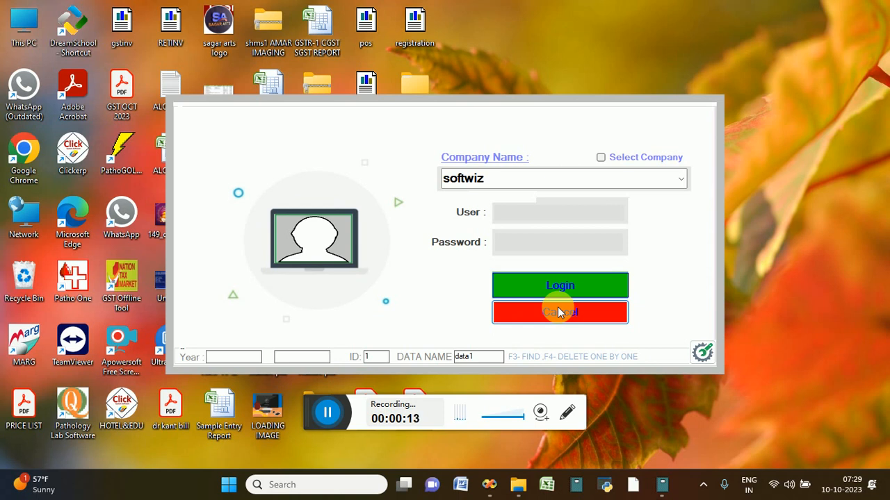
Log in to the softwiz company as the admin user with the account password
left_click(562, 221)
type("a")
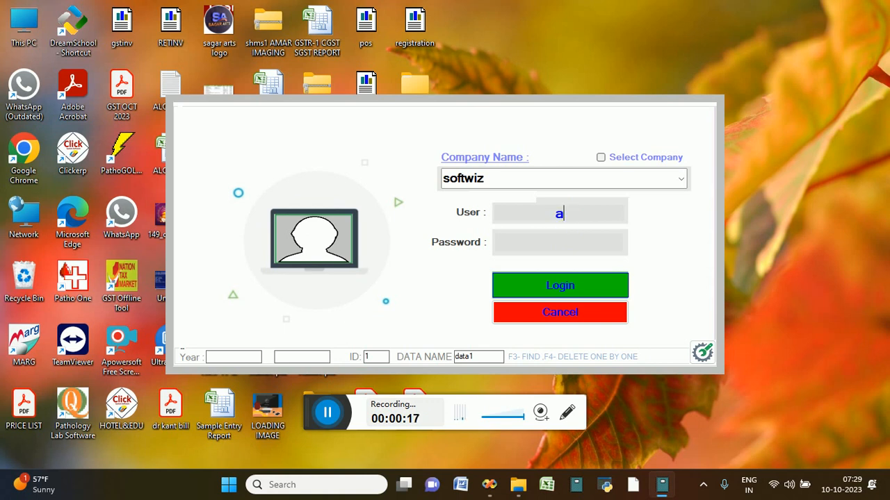
type("dmin")
key("Tab")
type("*****")
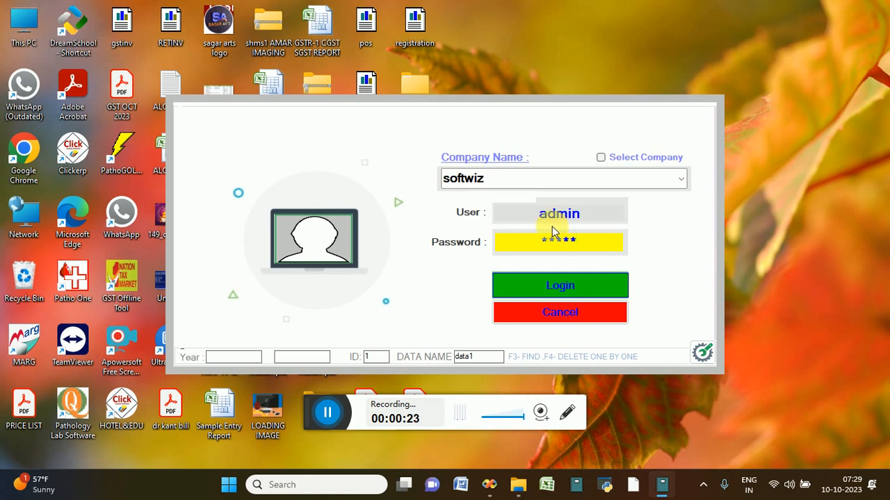
left_click(546, 290)
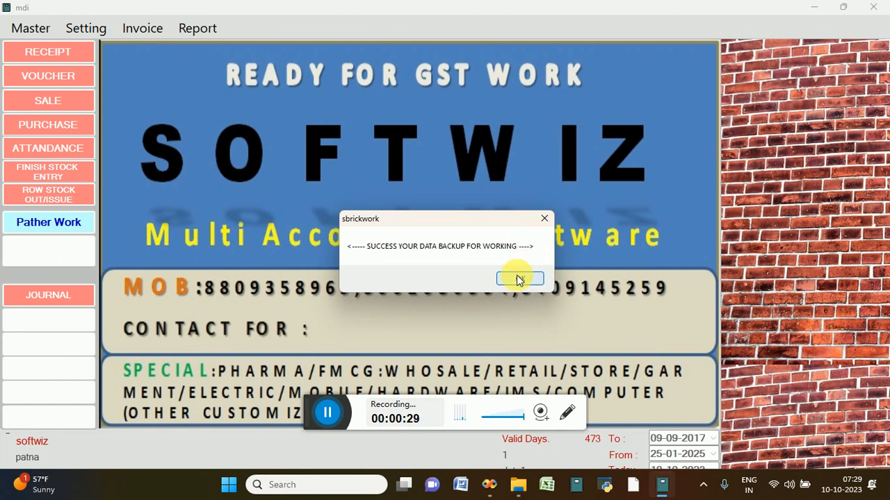
Dismiss the backup success message and start a new Finish Item Name entry
left_click(516, 278)
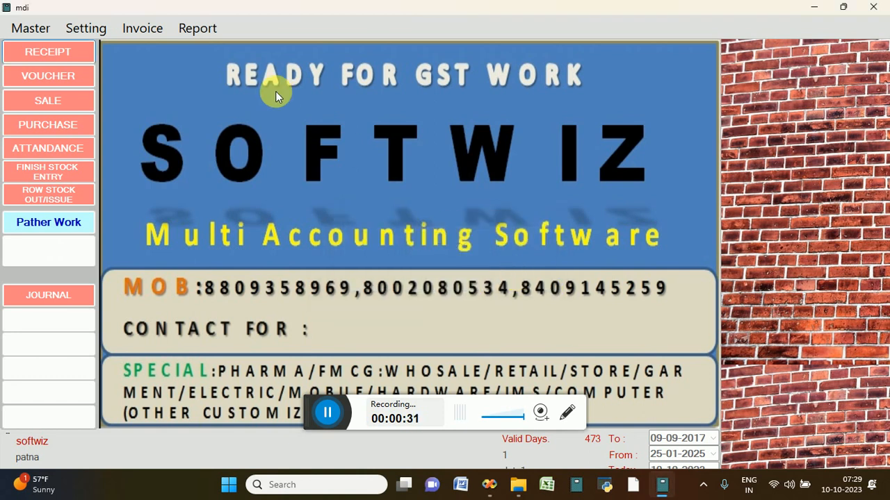
left_click(26, 25)
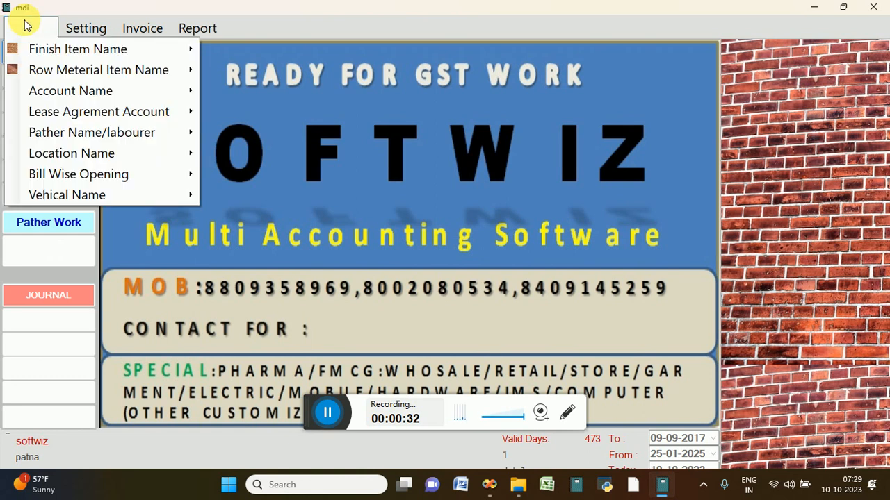
mouse_move(61, 54)
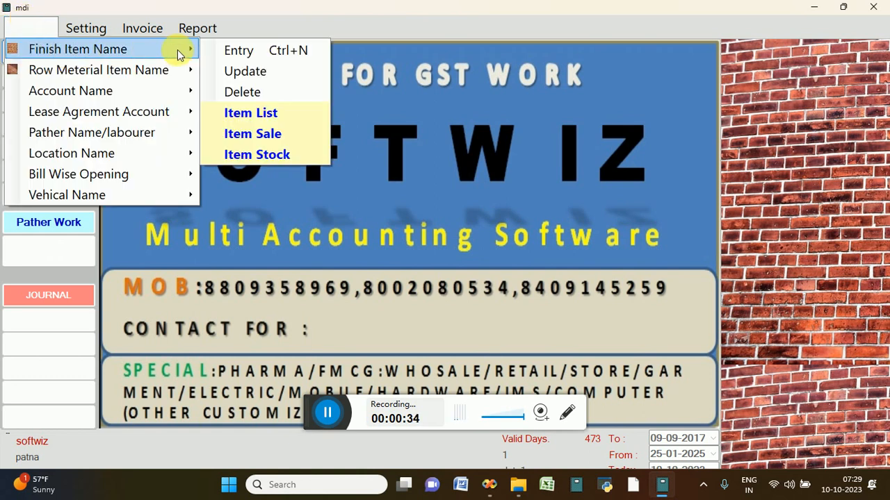
left_click(215, 56)
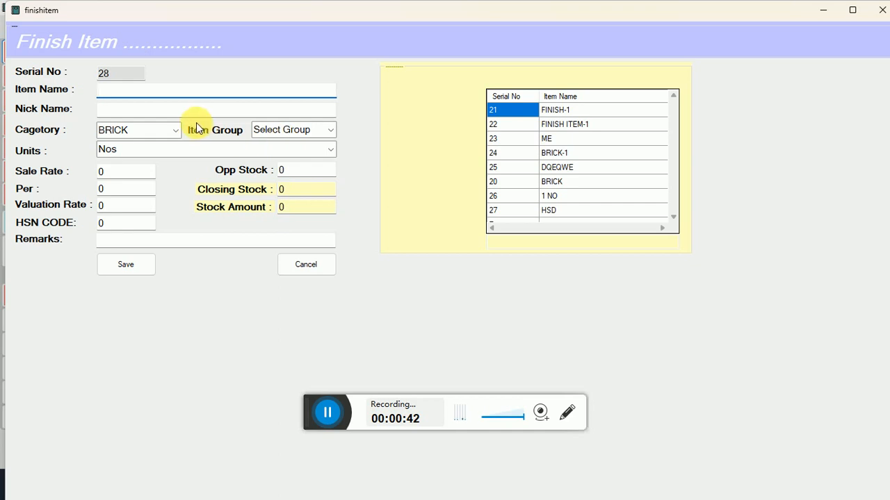
Review the item categories, keep BRICK, and cancel the Finish Item form unsaved
left_click(175, 130)
left_click(175, 130)
left_click(174, 130)
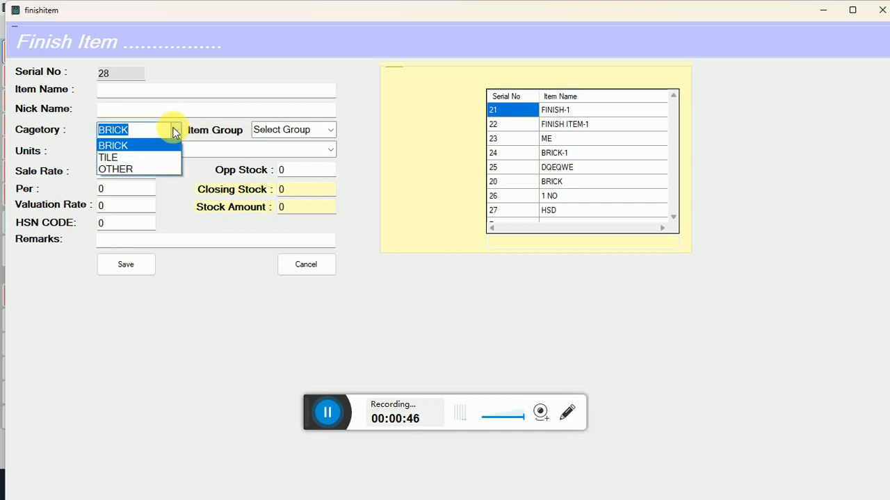
left_click(225, 152)
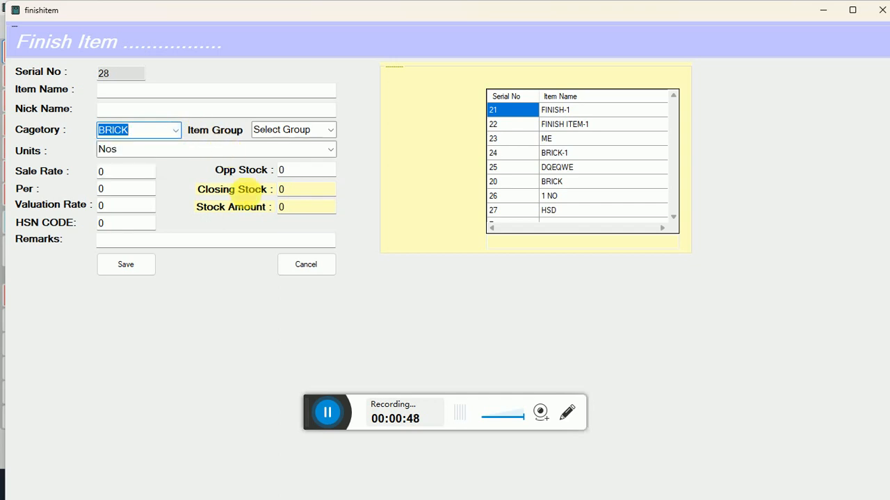
left_click(306, 271)
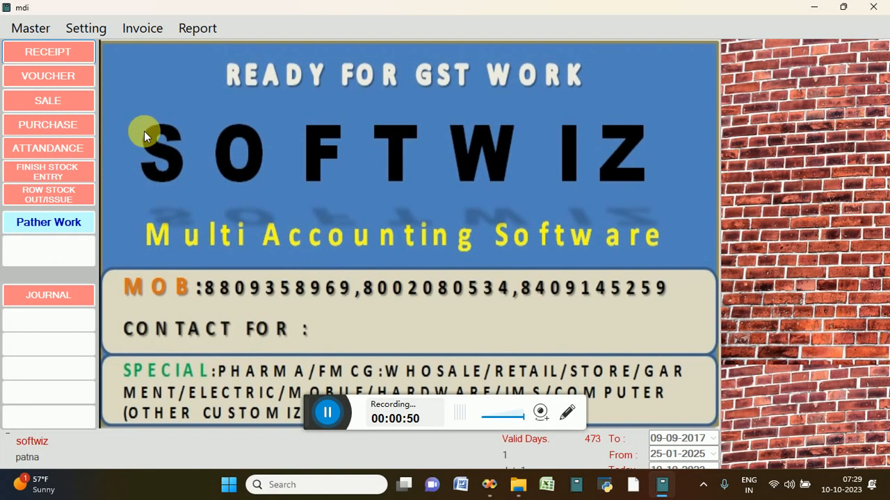
left_click(40, 26)
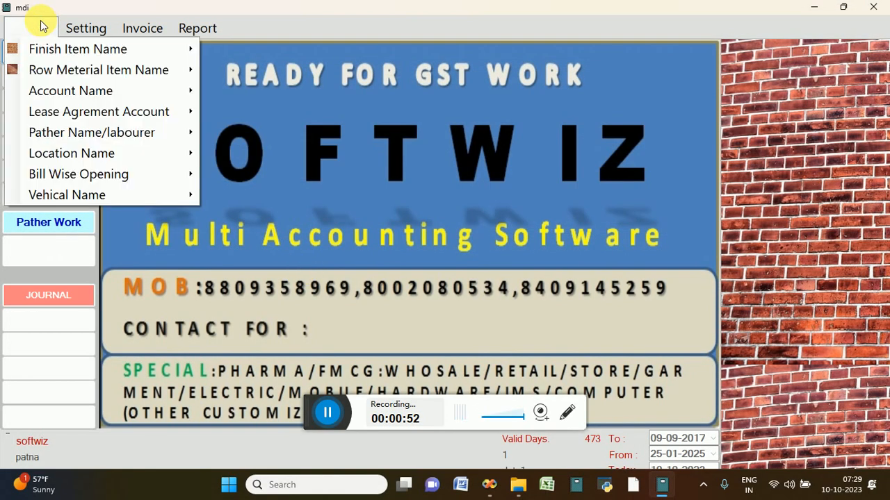
mouse_move(86, 96)
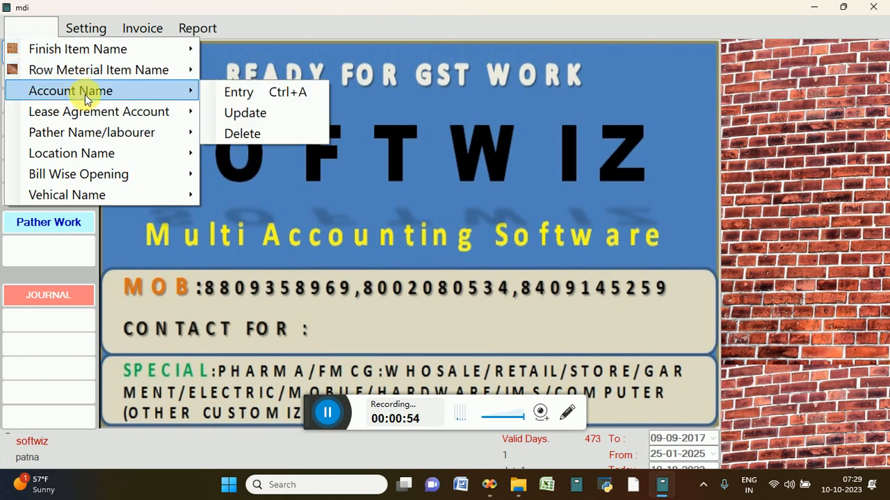
left_click(230, 97)
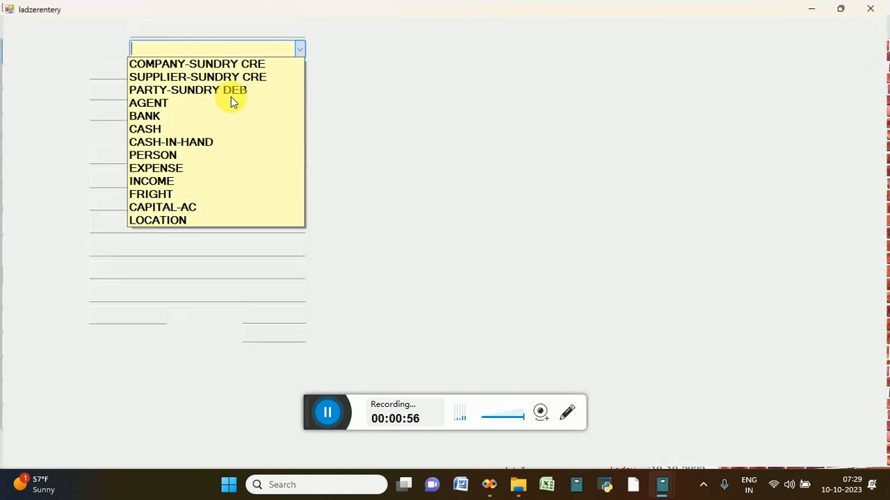
left_click(342, 106)
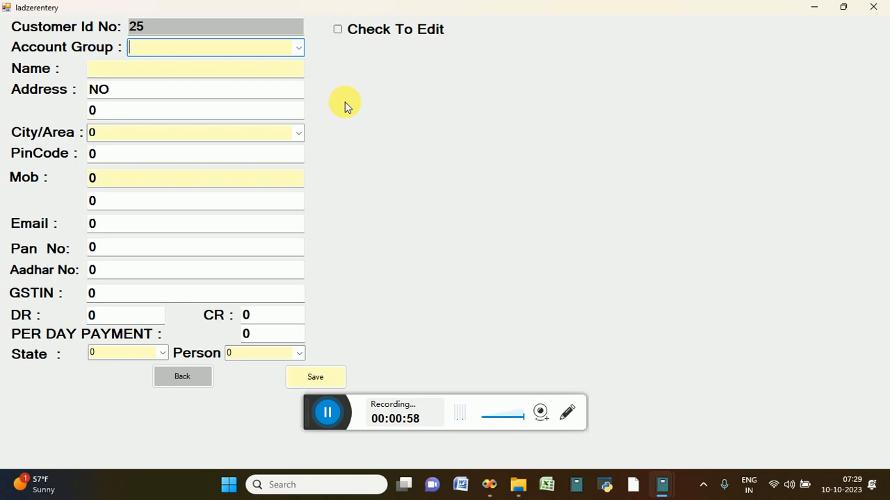
left_click(197, 377)
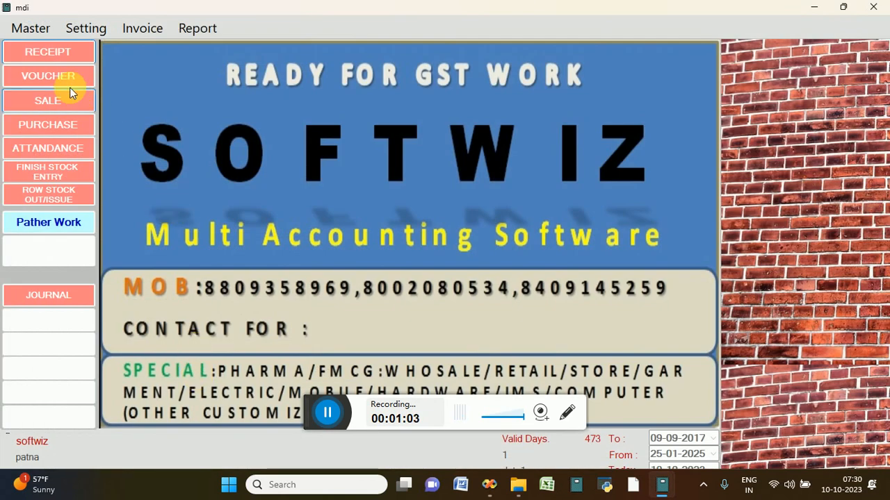
left_click(38, 31)
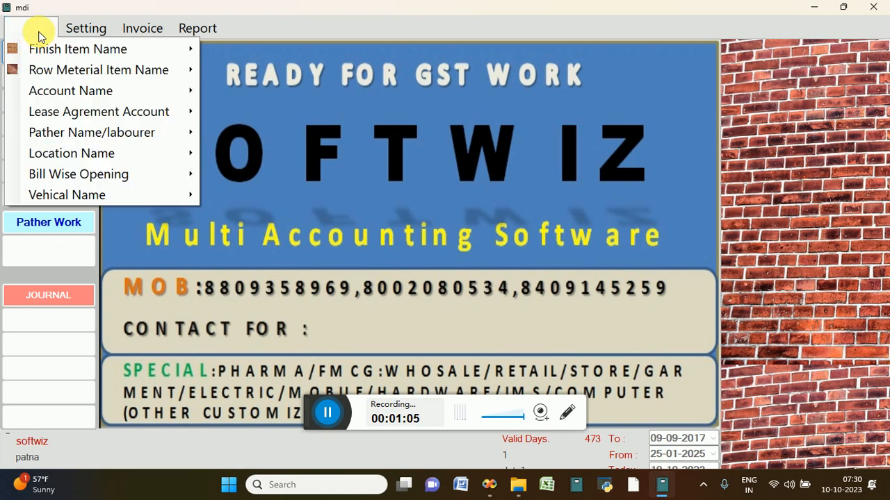
mouse_move(85, 116)
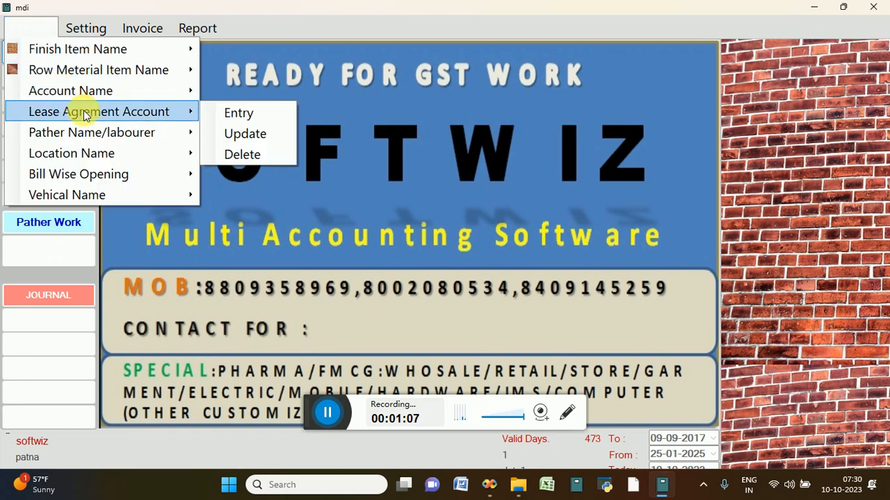
left_click(236, 113)
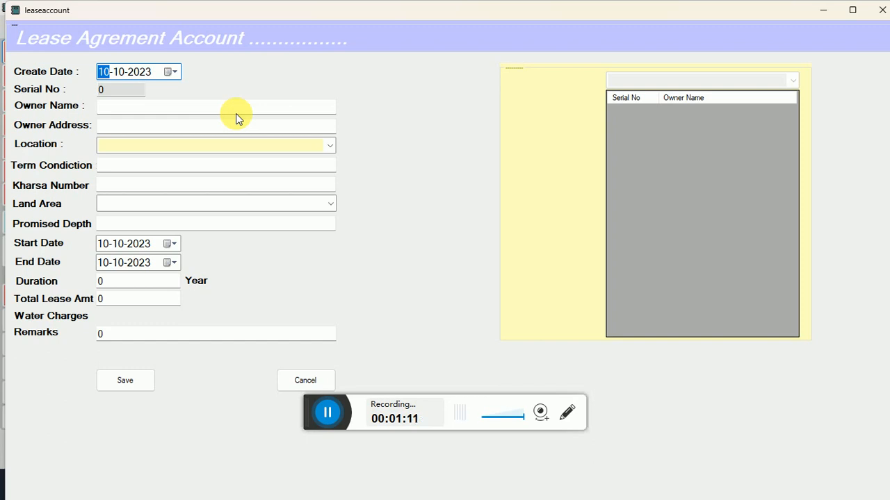
left_click(282, 384)
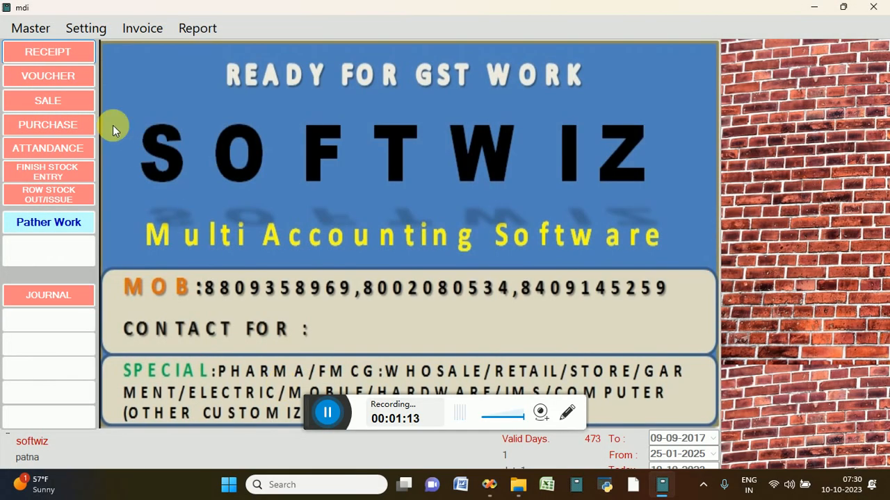
left_click(30, 28)
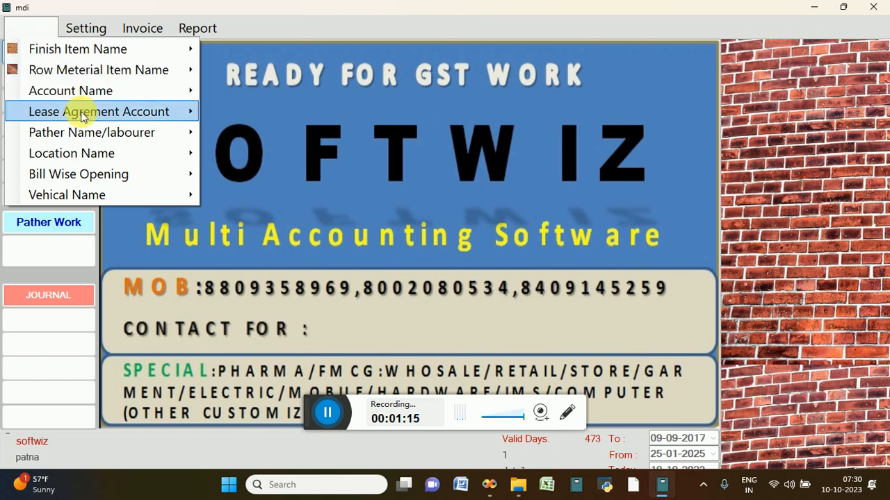
mouse_move(102, 141)
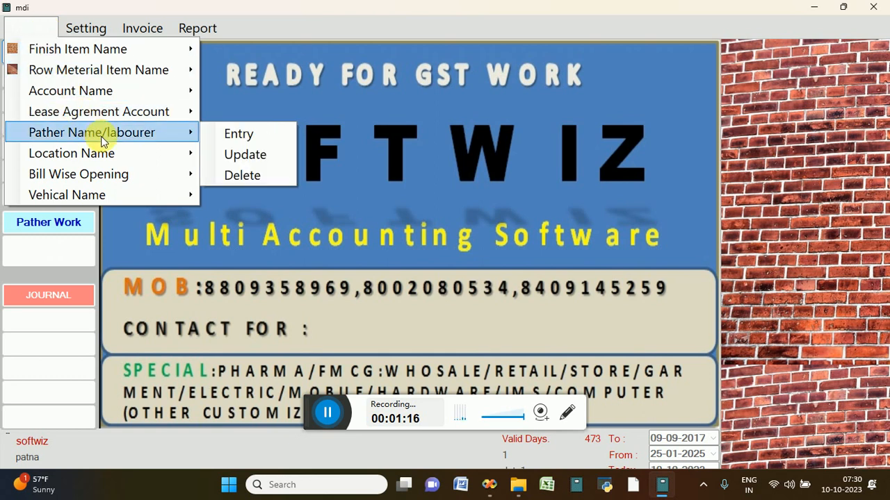
left_click(248, 134)
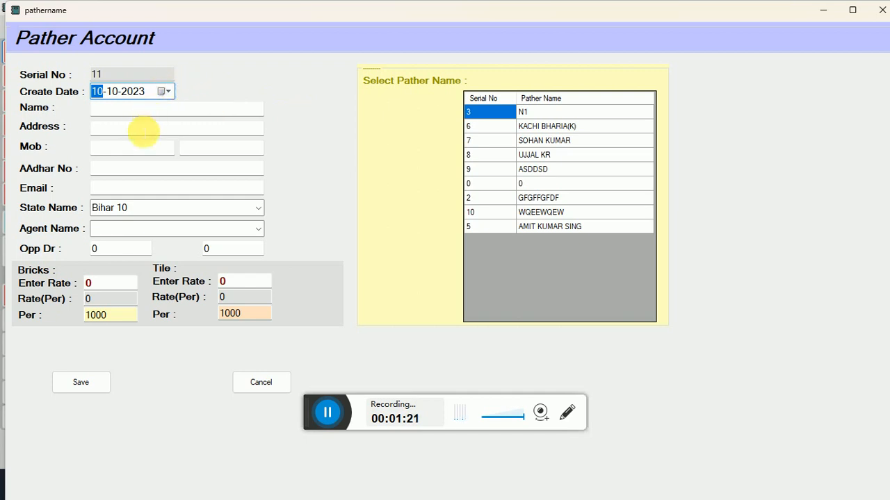
left_click(131, 132)
left_click(125, 169)
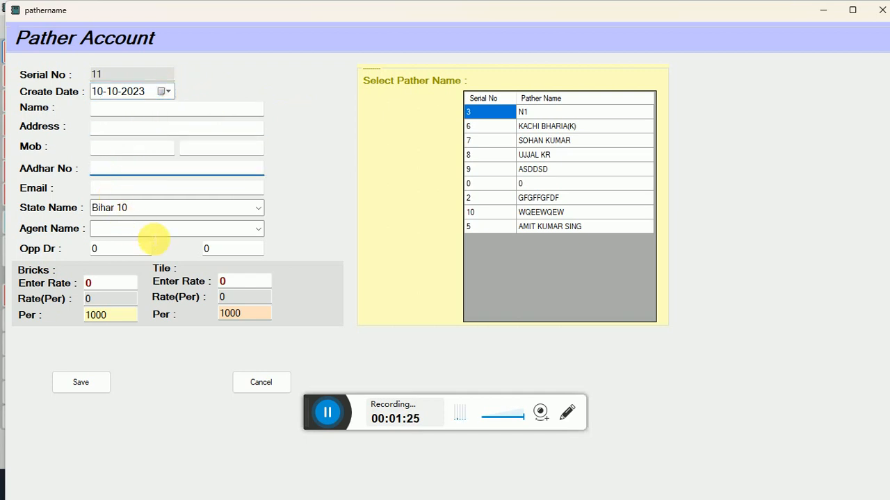
left_click(148, 231)
left_click(134, 253)
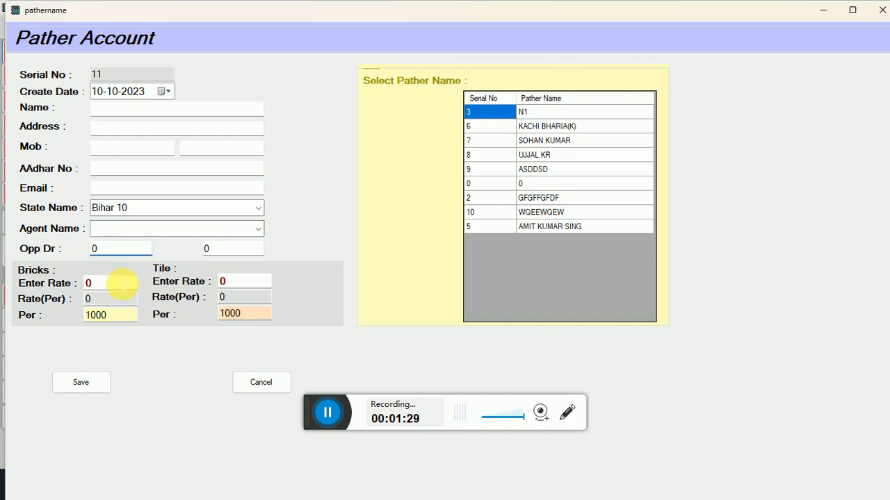
left_click(122, 284)
left_click(248, 375)
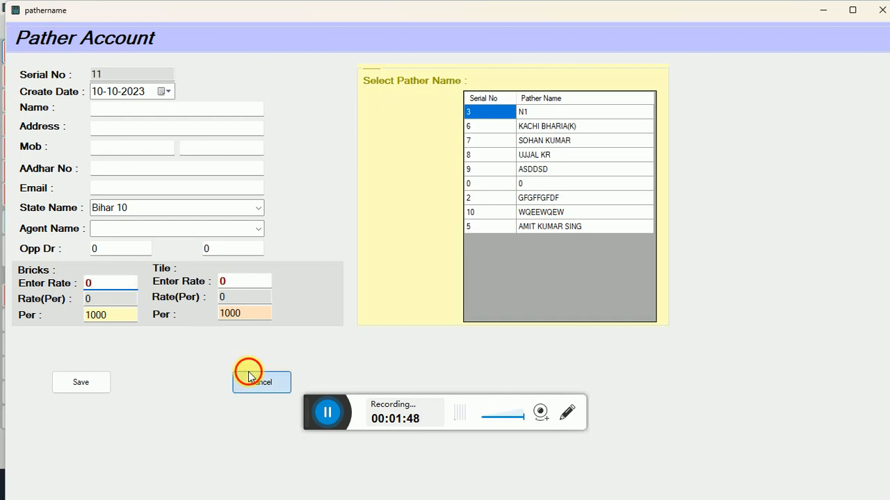
left_click(24, 28)
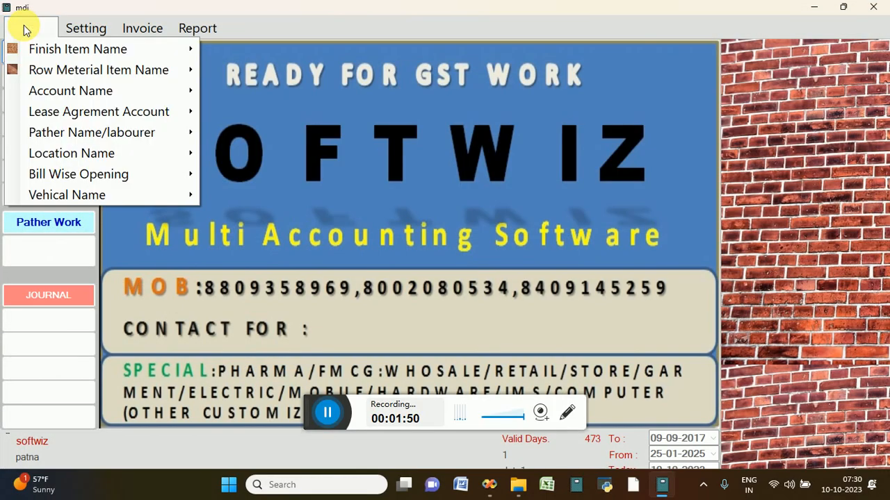
Open the Pather Account form for updating existing pathers
mouse_move(123, 109)
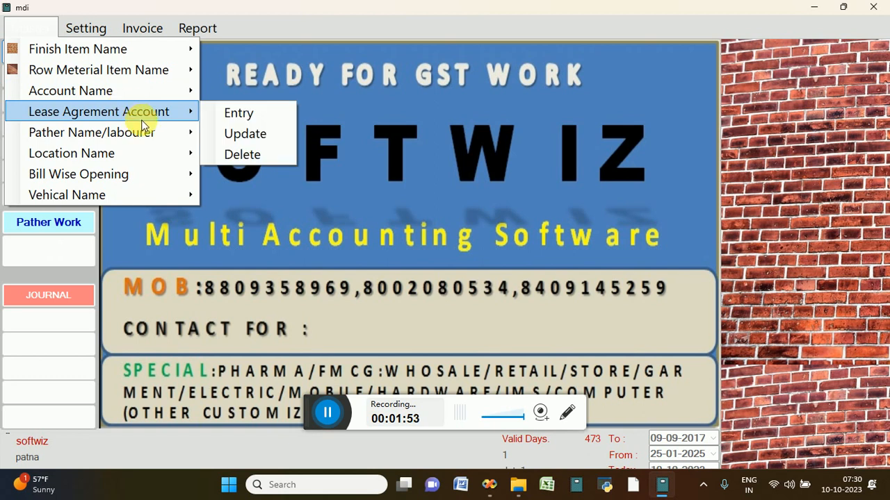
mouse_move(143, 131)
left_click(231, 153)
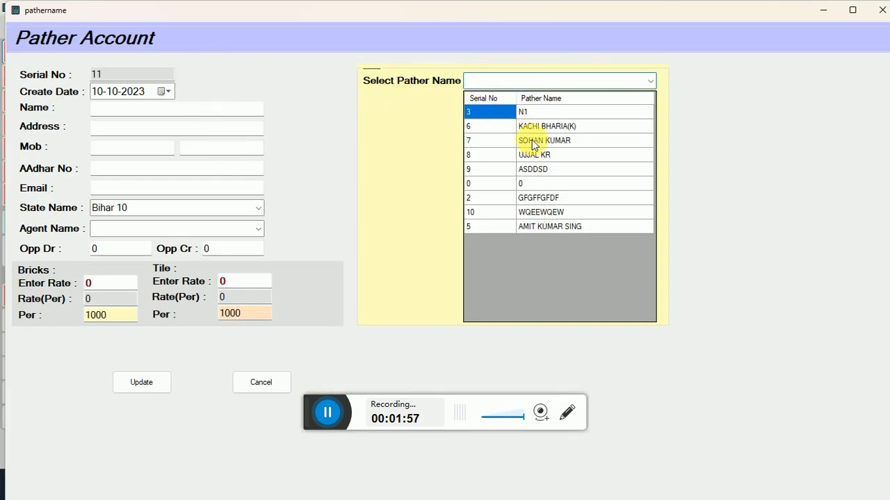
Load saved pather record 7, check its bricks rate 10000, then close the form
left_click(533, 141)
left_click(533, 142)
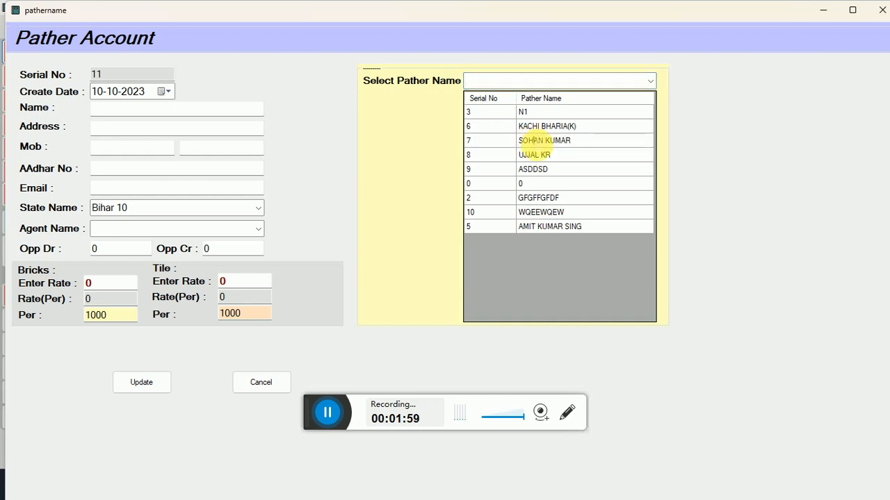
left_click(651, 81)
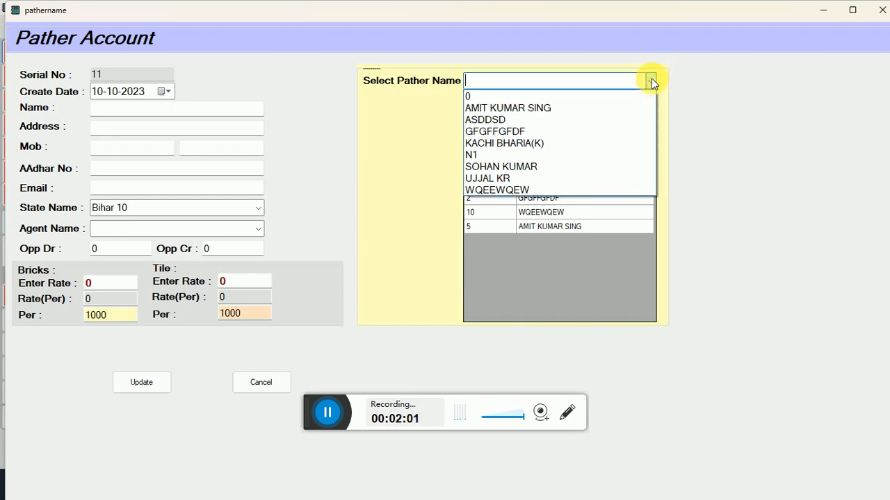
left_click(521, 173)
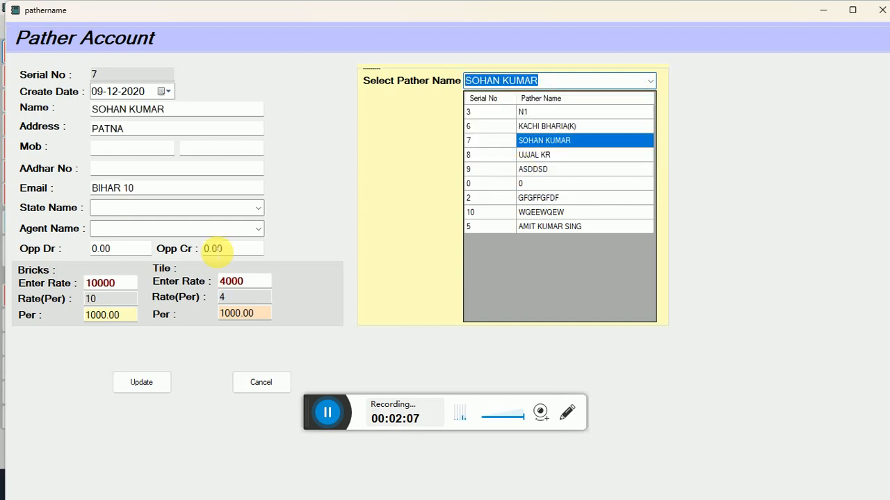
left_click(128, 298)
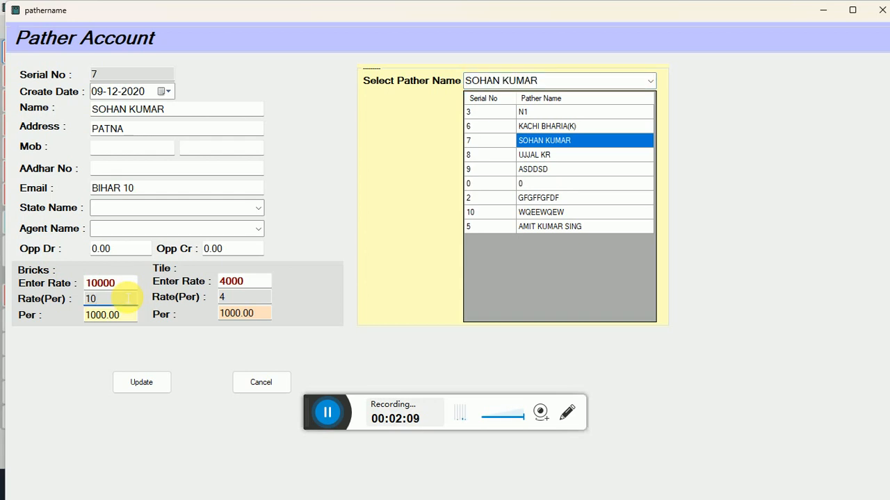
left_click(239, 390)
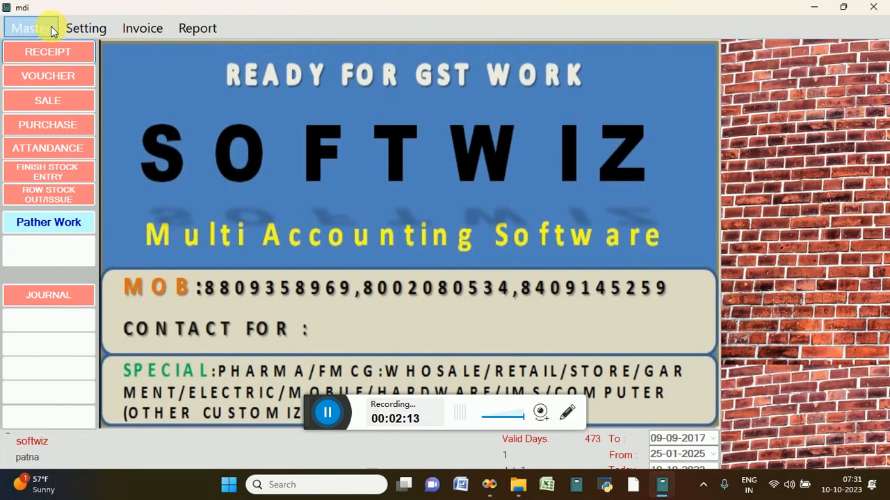
left_click(52, 29)
mouse_move(111, 157)
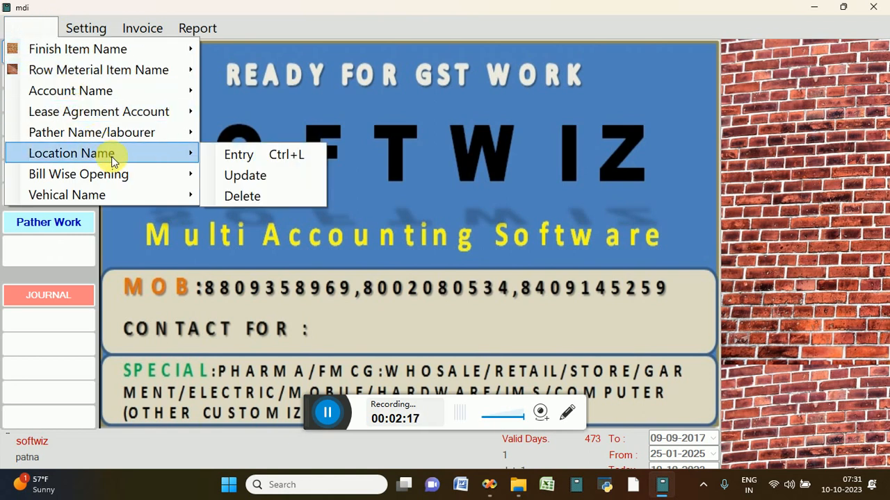
mouse_move(130, 195)
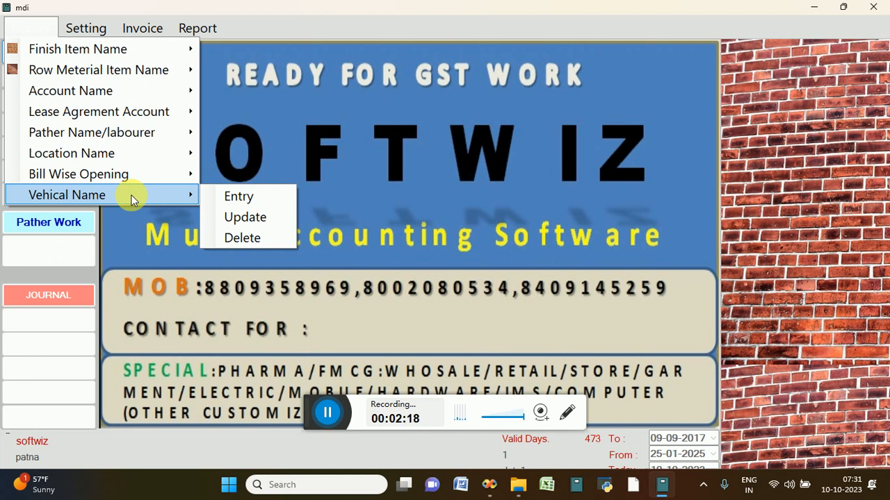
left_click(248, 196)
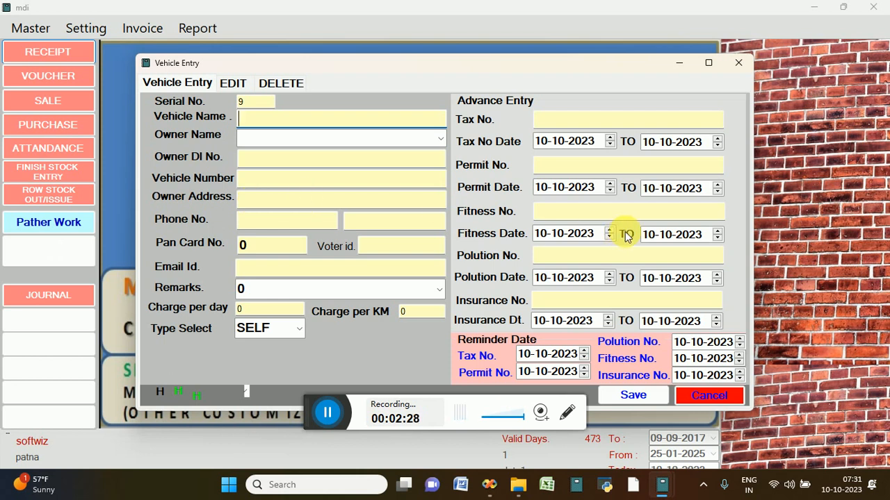
left_click(711, 401)
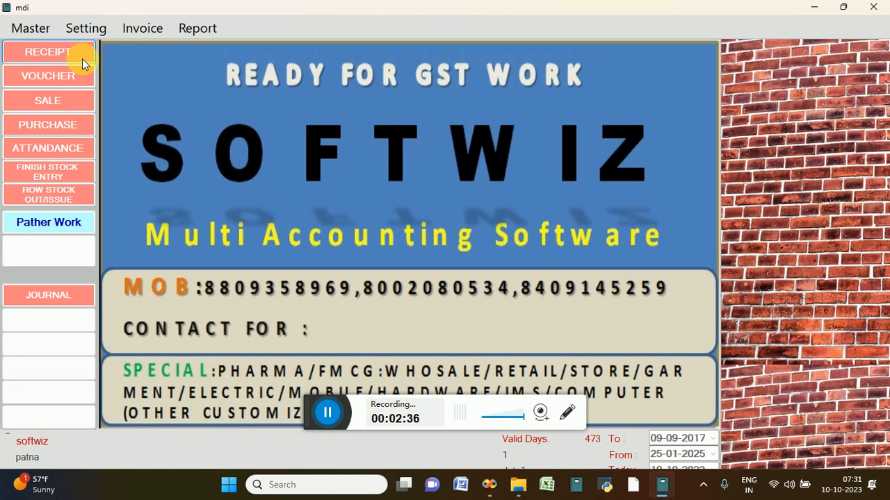
Start a new Pather/labourer Work entry, number 16 dated 10-10-2023
left_click(139, 30)
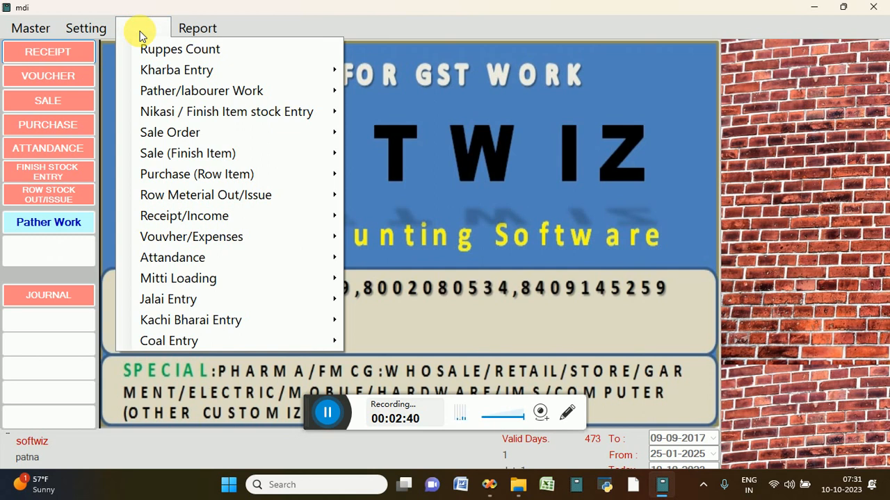
mouse_move(198, 90)
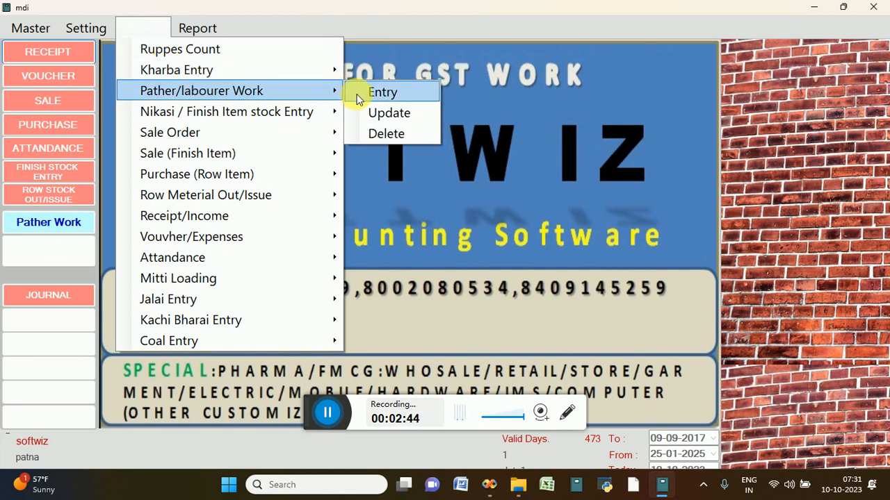
left_click(382, 92)
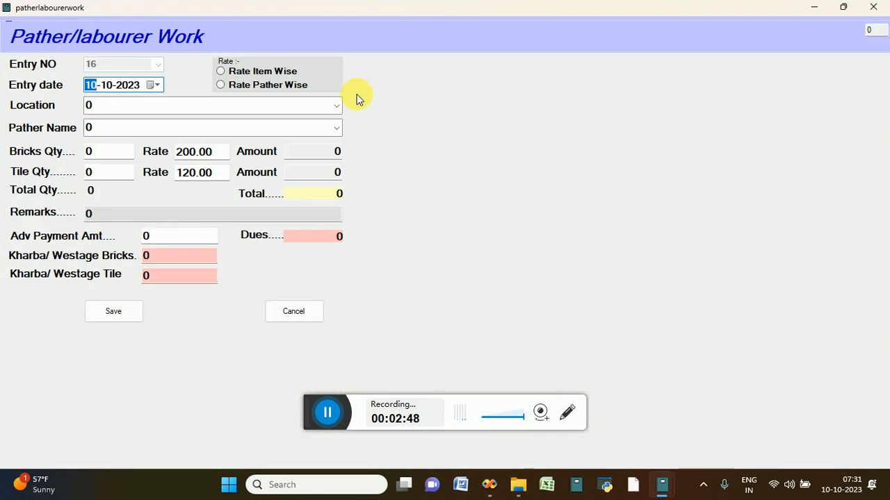
Choose item-wise rate, location KB, the suggested pather, and 100 bricks
left_click(239, 78)
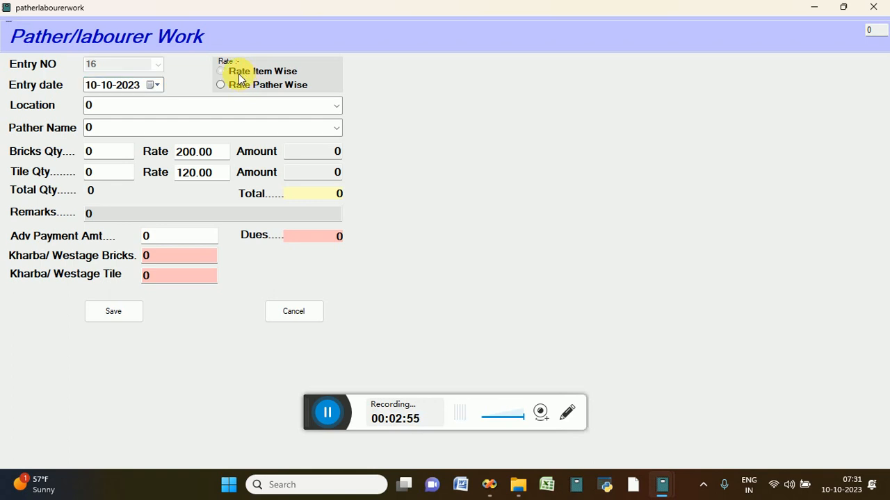
left_click(177, 108)
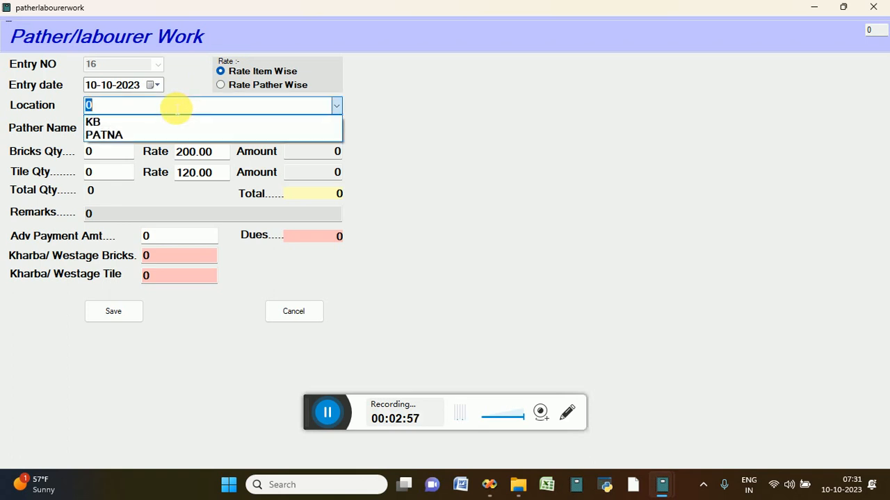
left_click(169, 124)
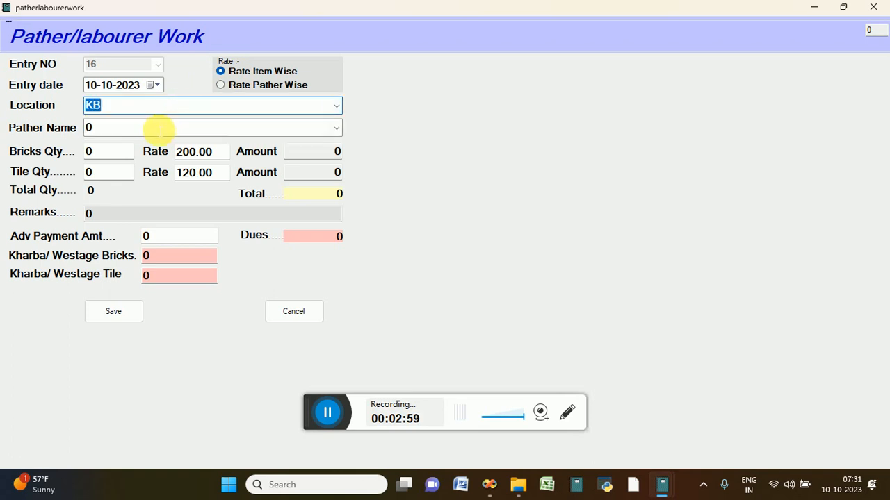
left_click(158, 128)
key("Down")
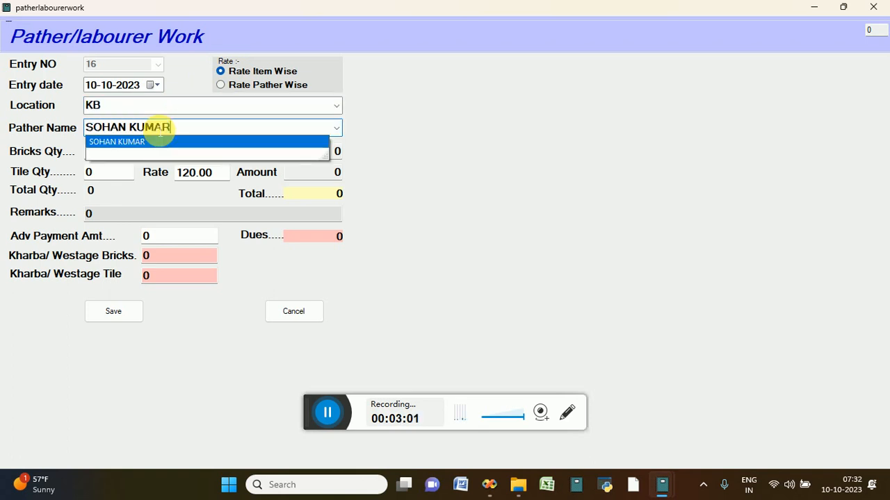
key("Return")
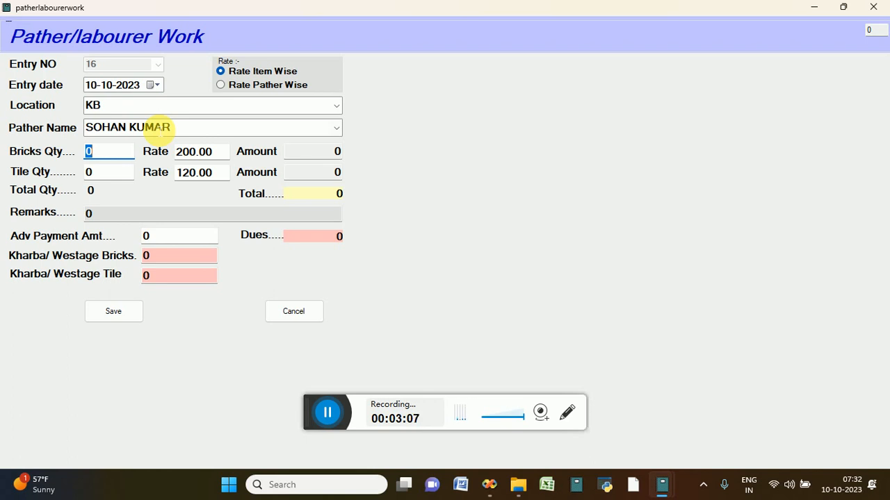
type("100")
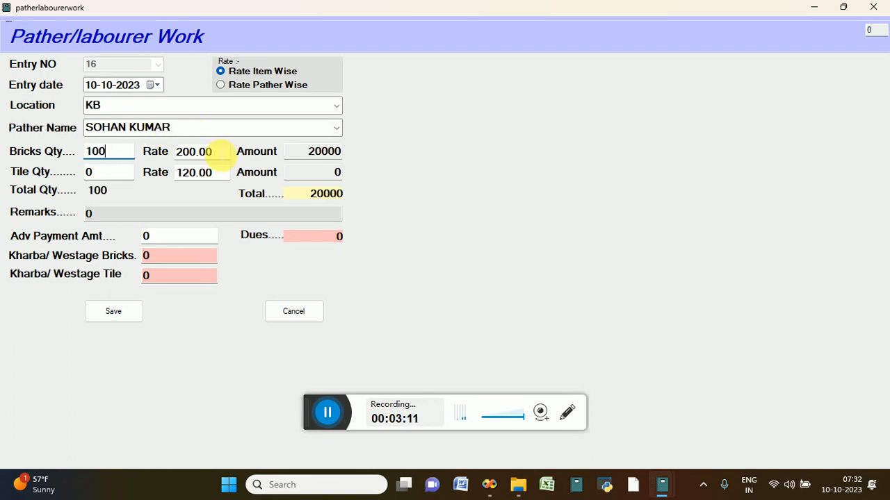
Change the bricks rate from 200.00 to 5
left_click(213, 151)
key("BackSpace")
key("BackSpace")
key("BackSpace")
key("BackSpace")
key("BackSpace")
key("BackSpace")
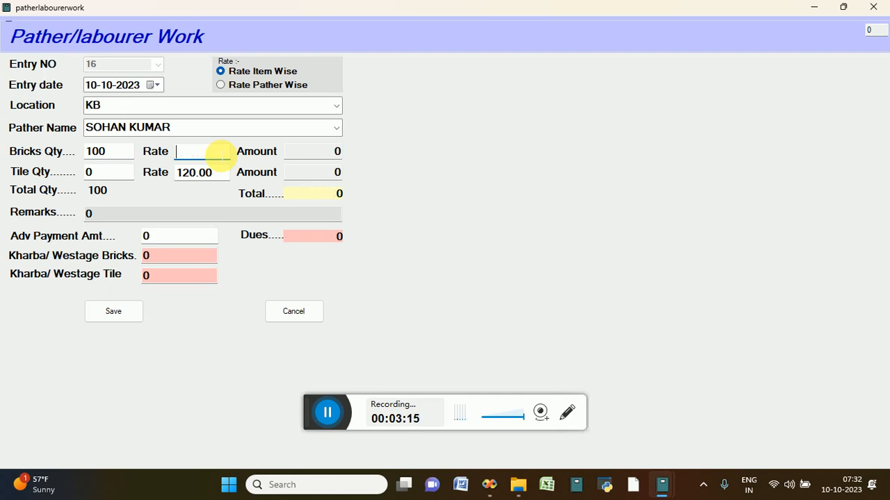
type("5")
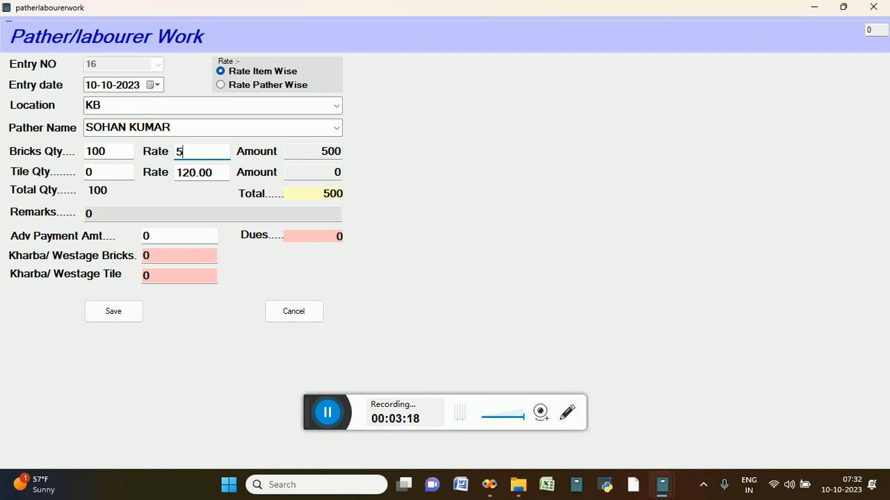
Enter 200 tiles at rate 4, giving a tile amount of 800 and total 1300
left_click(123, 178)
key("BackSpace")
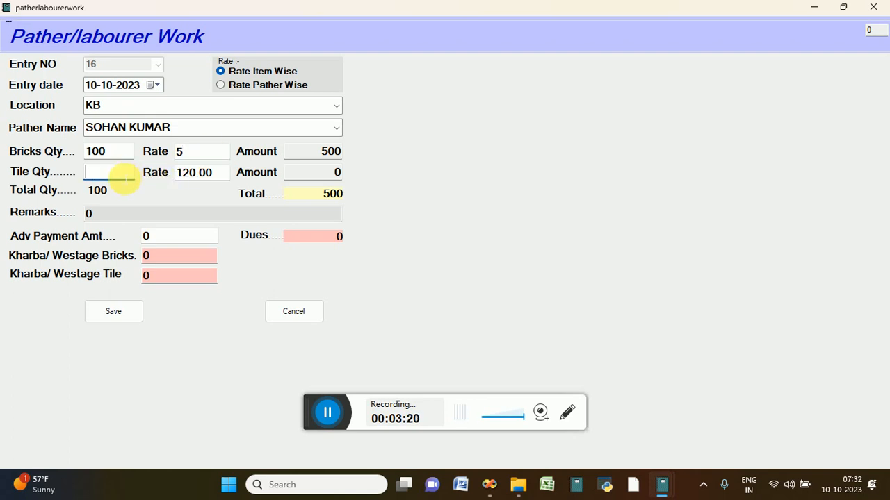
type("200")
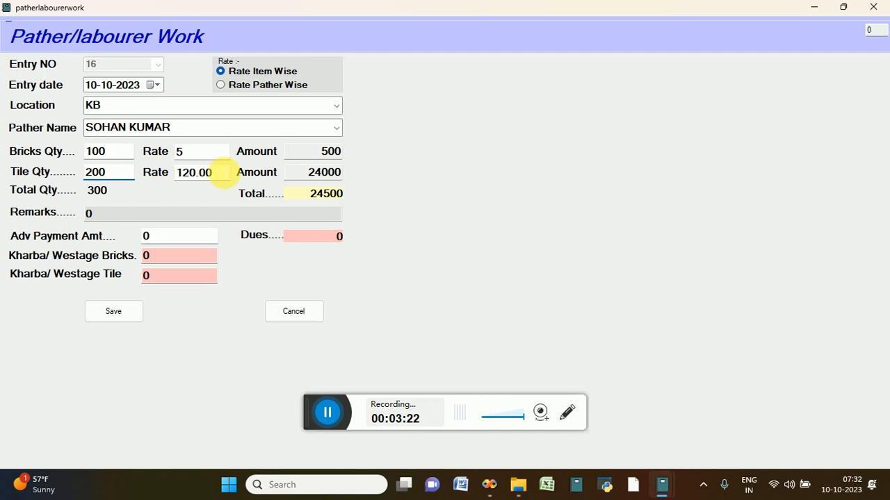
left_click(221, 173)
key("BackSpace")
key("BackSpace")
key("BackSpace")
key("BackSpace")
key("BackSpace")
key("BackSpace")
type("4")
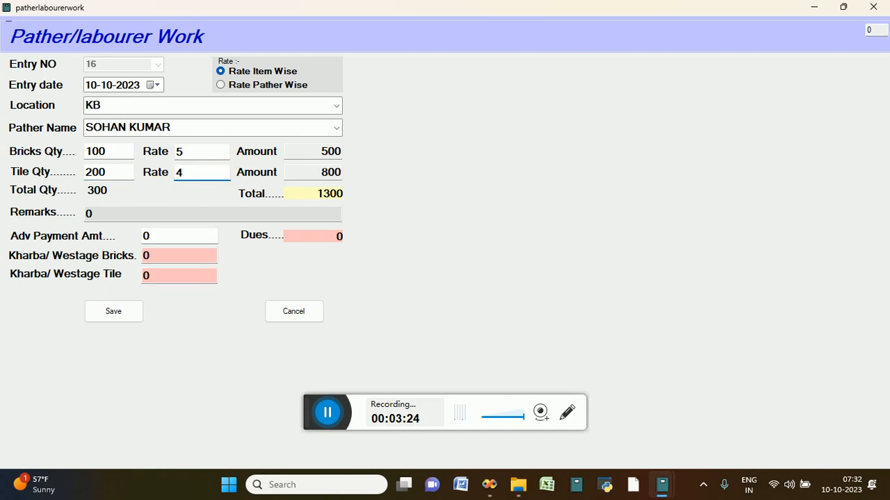
left_click(298, 172)
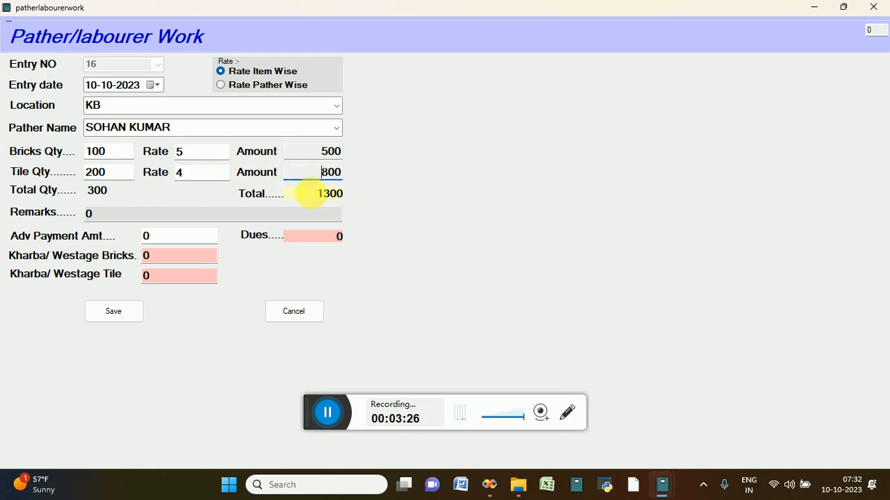
left_click(311, 194)
Enter an advance payment of 300, leaving dues of 1000
left_click(107, 216)
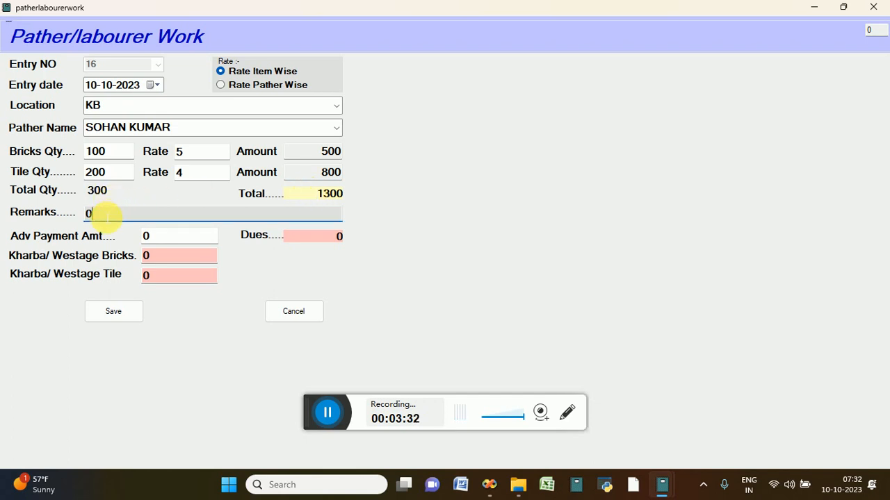
left_click(183, 242)
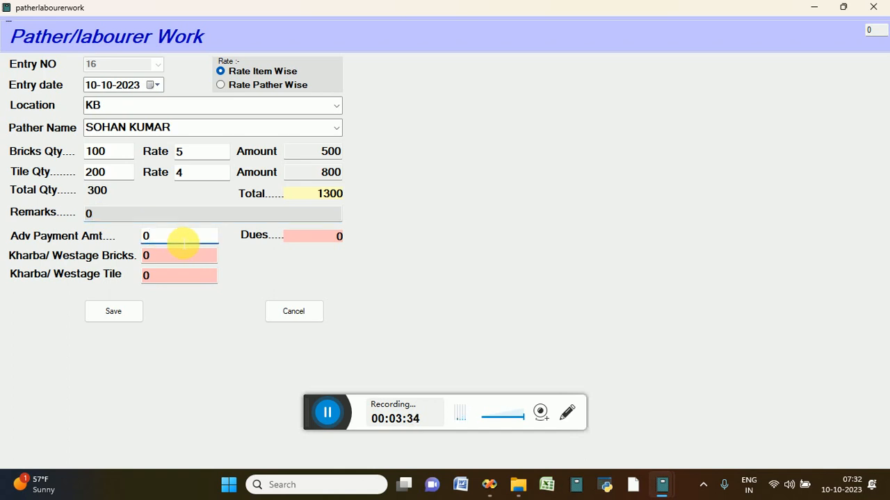
key("BackSpace")
type("300")
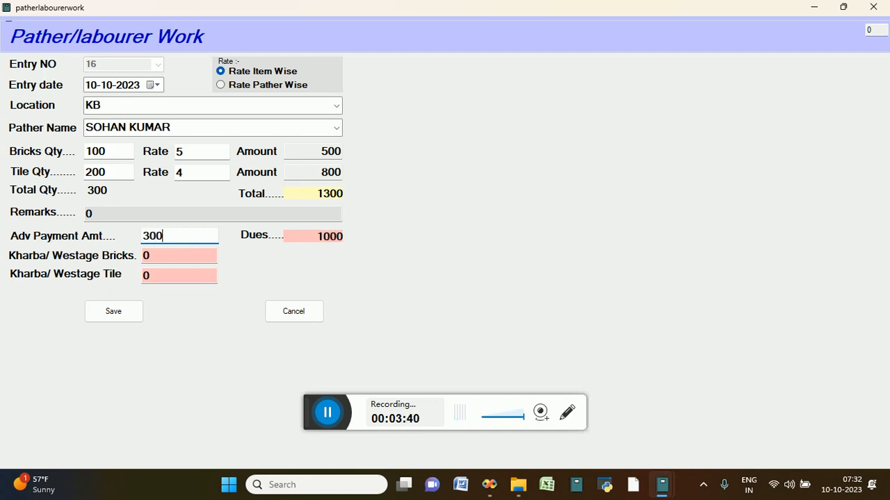
left_click(308, 238)
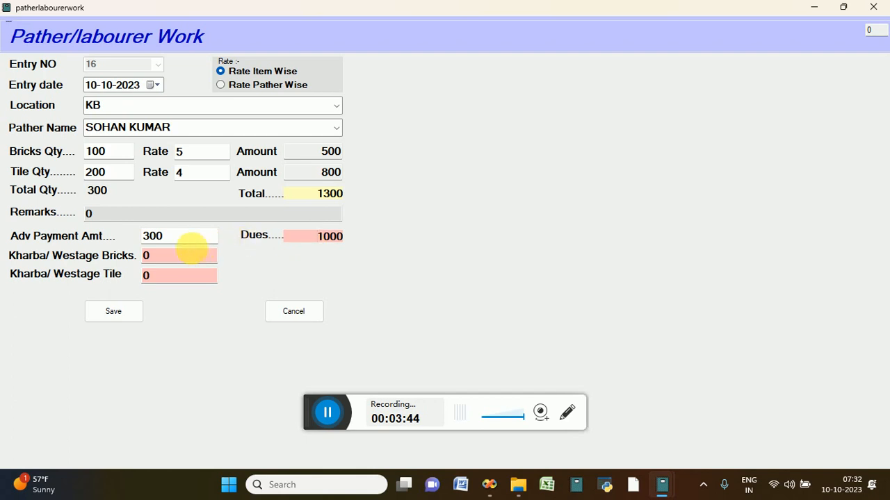
Record wastage of 10 bricks and 15 tiles and save the work entry
left_click(182, 259)
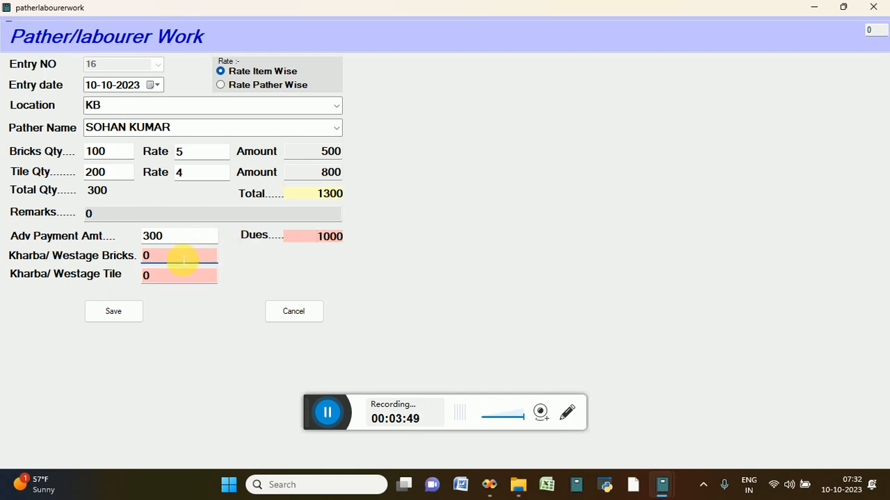
key("BackSpace")
type("10")
left_click(167, 276)
key("BackSpace")
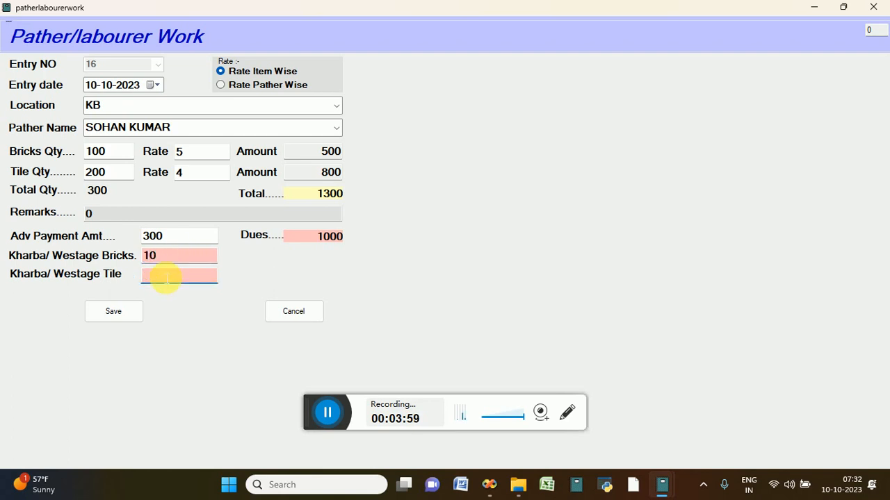
type("15")
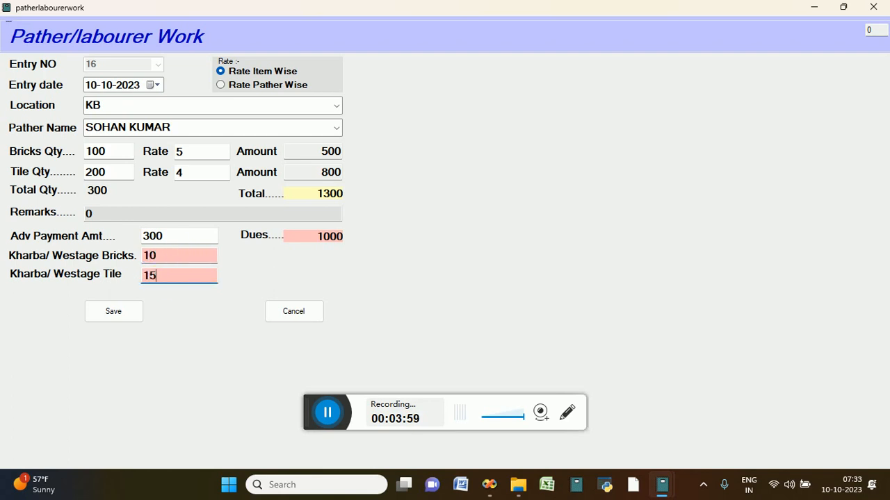
left_click(117, 324)
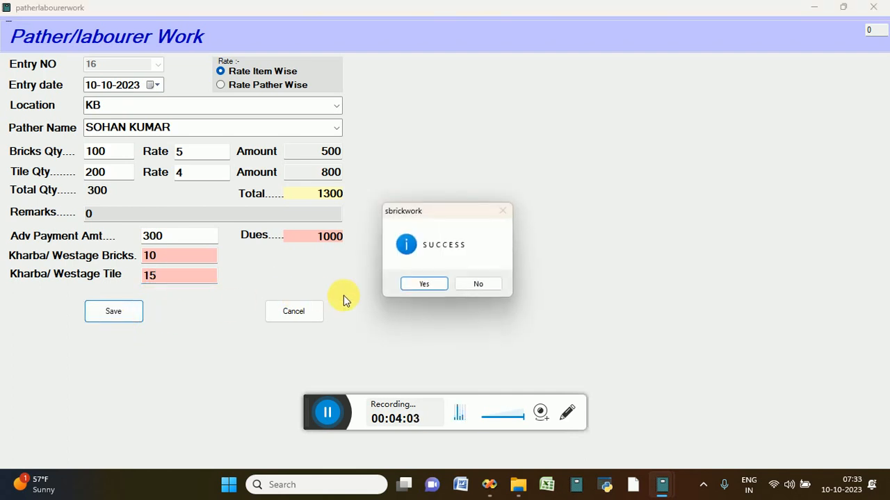
Acknowledge the save, close the pather work form, and open the Pather Work Report
left_click(421, 285)
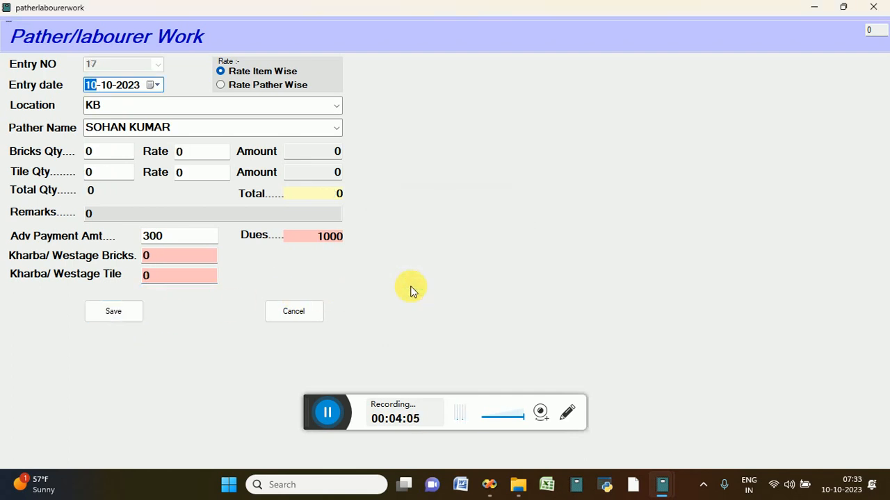
left_click(294, 311)
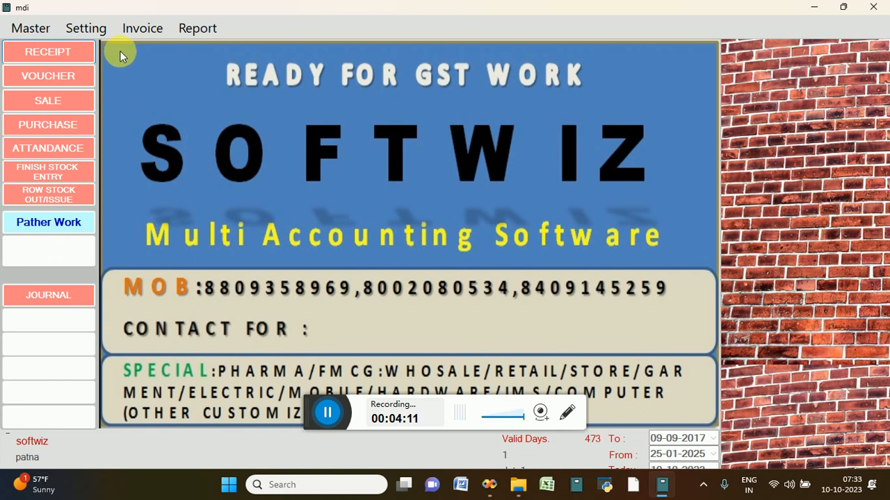
left_click(133, 35)
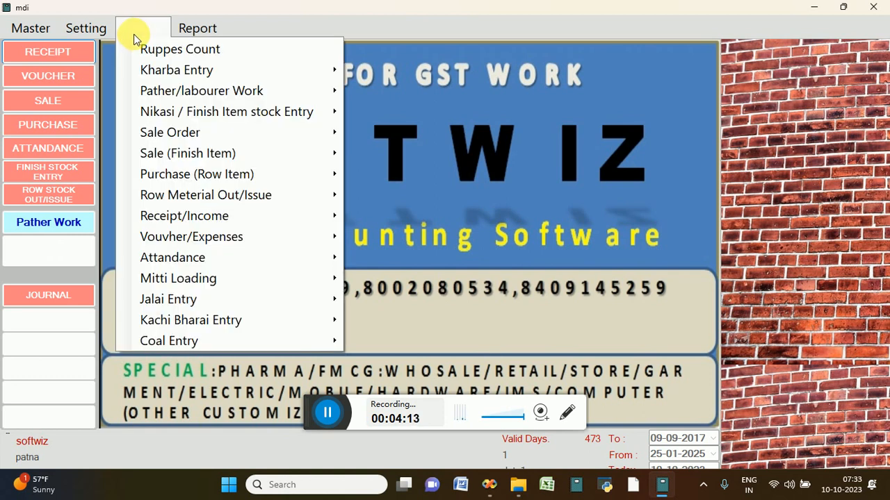
mouse_move(251, 139)
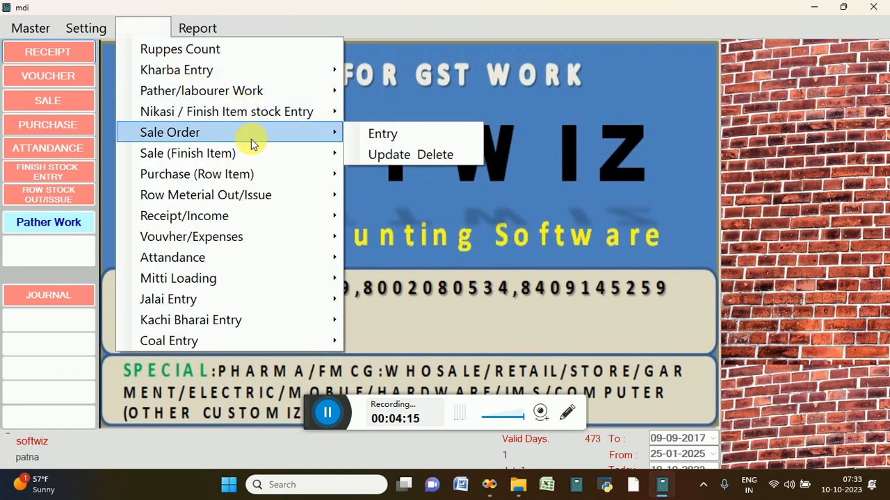
left_click(188, 27)
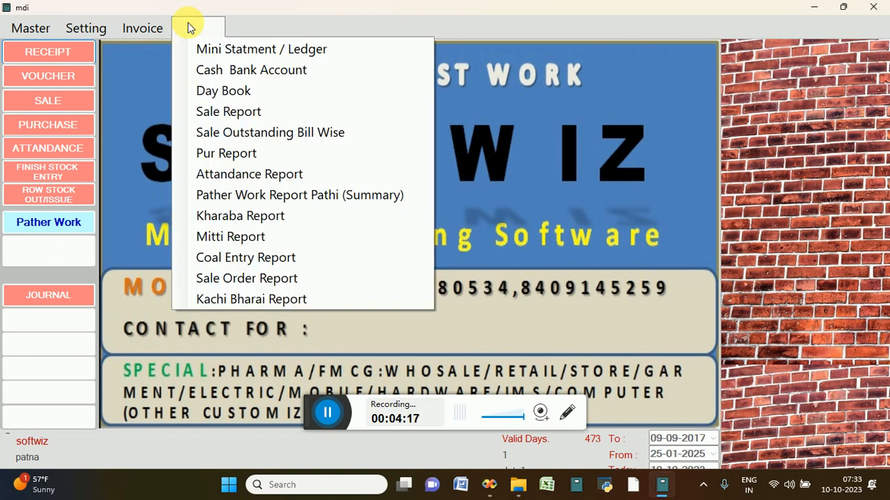
left_click(244, 187)
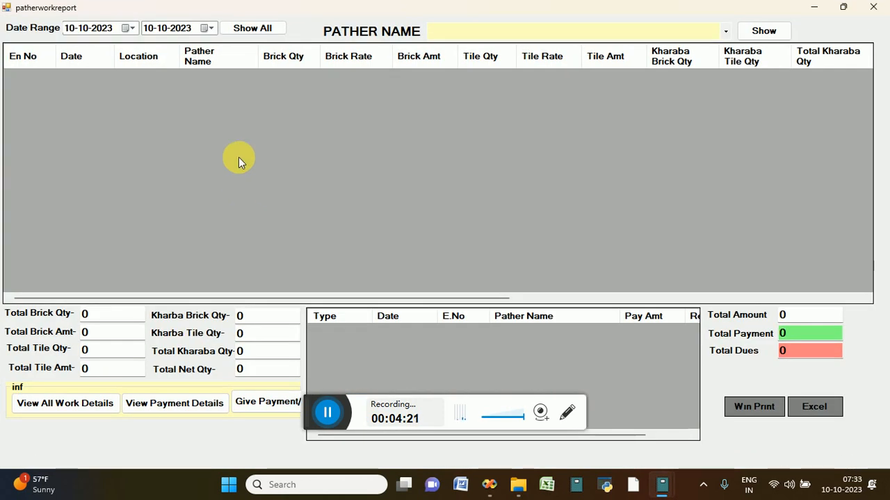
left_click(252, 32)
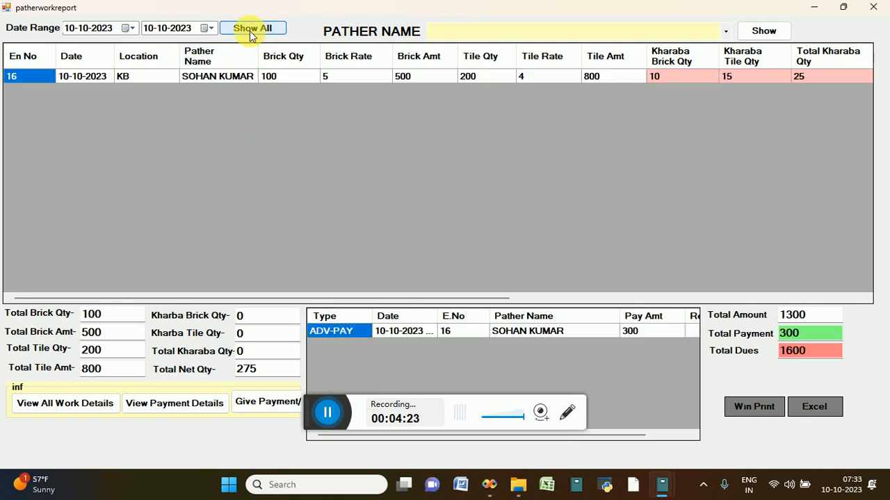
left_click(97, 79)
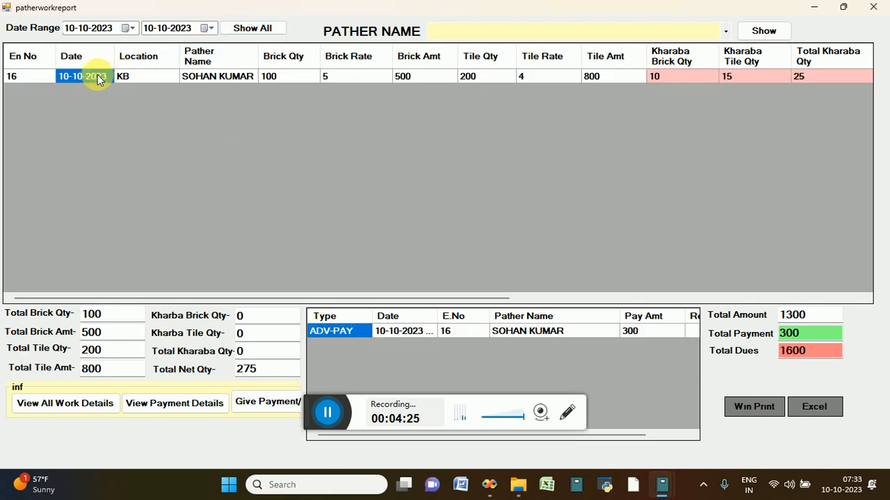
key("Right")
key("Right")
key("Right")
key("Right")
key("Right")
key("Right")
key("Right")
key("Right")
key("Right")
key("Right")
key("Right")
key("Right")
key("Right")
key("Right")
key("Right")
key("Right")
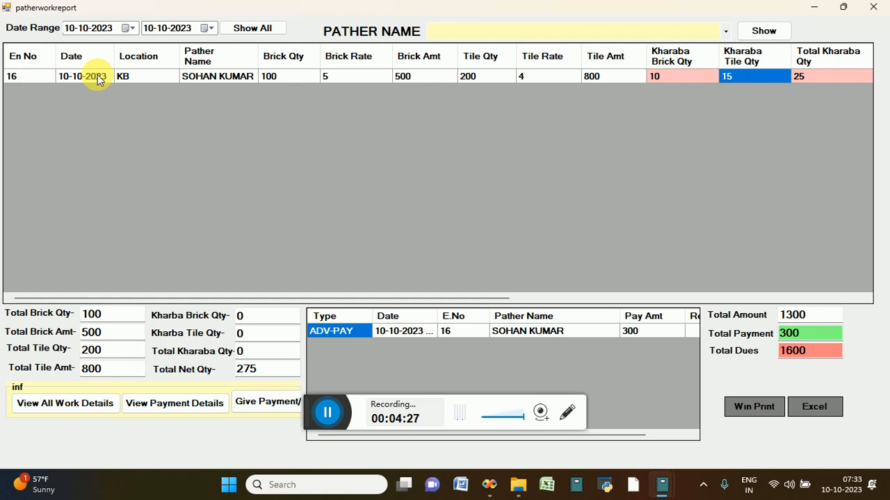
key("Right")
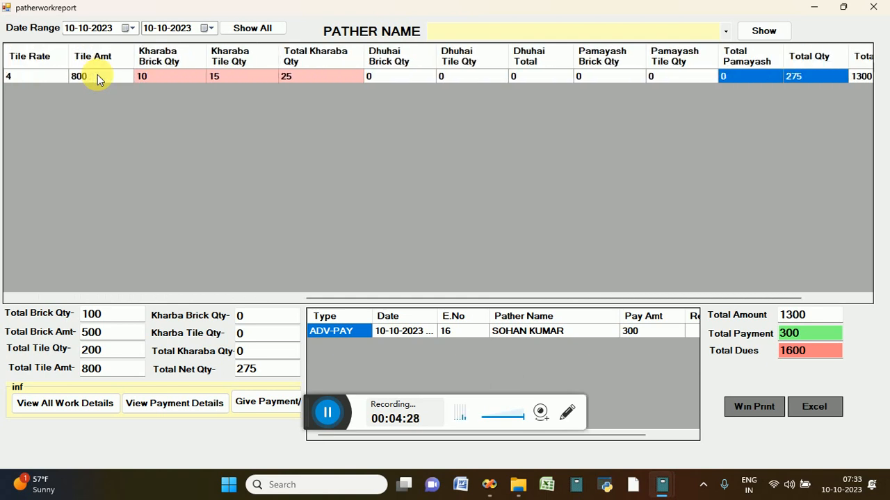
key("Left")
key("Left")
key("Home")
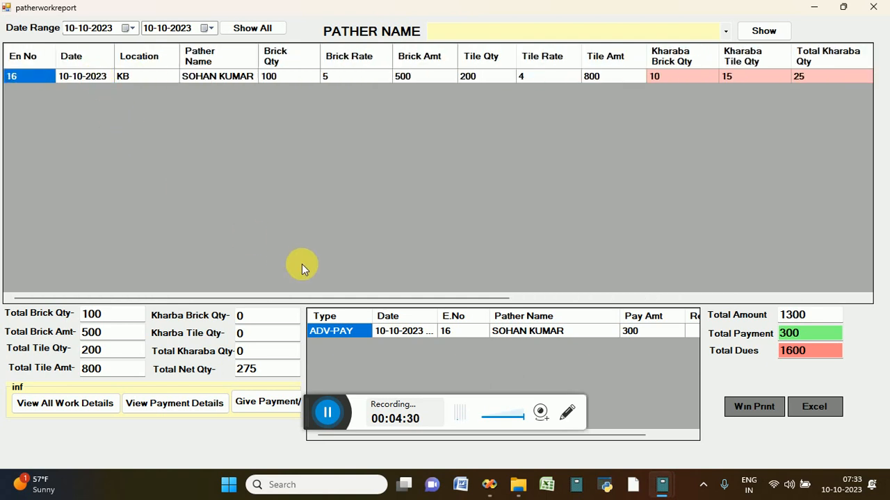
left_click(737, 406)
left_click(620, 33)
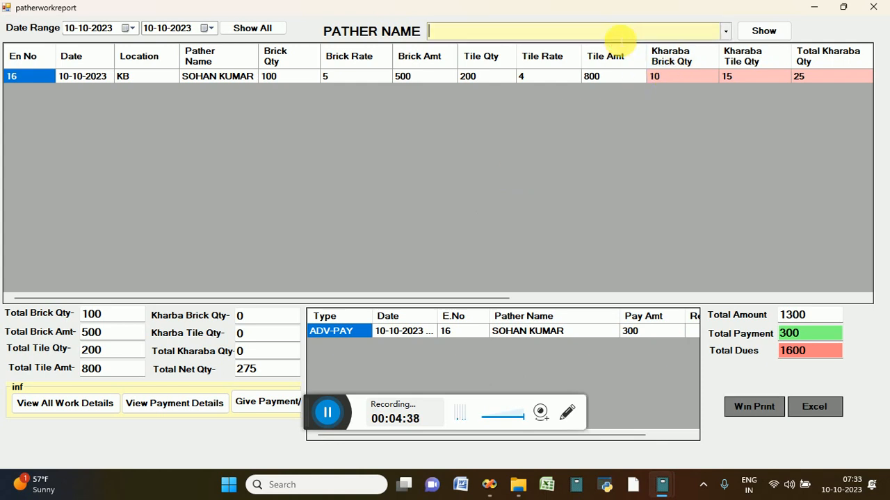
left_click(875, 8)
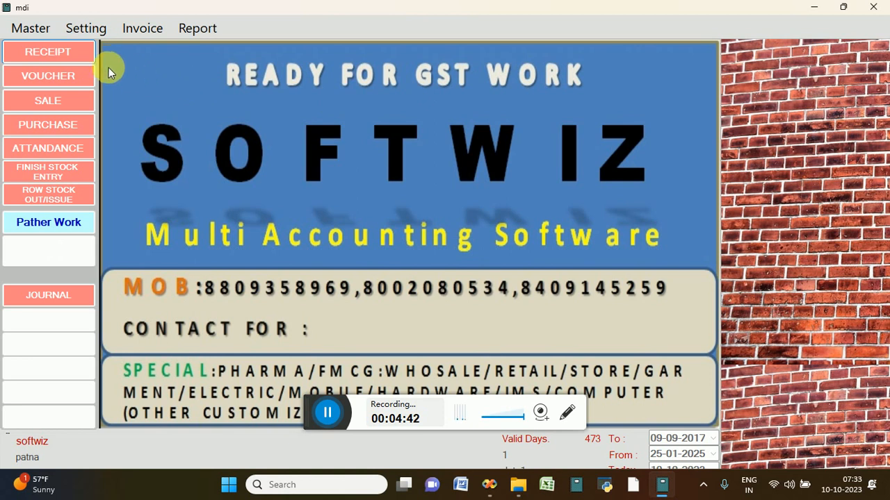
Start a new Nikasi / Finish Item stock entry for location KB and the only listed person
left_click(143, 26)
mouse_move(242, 112)
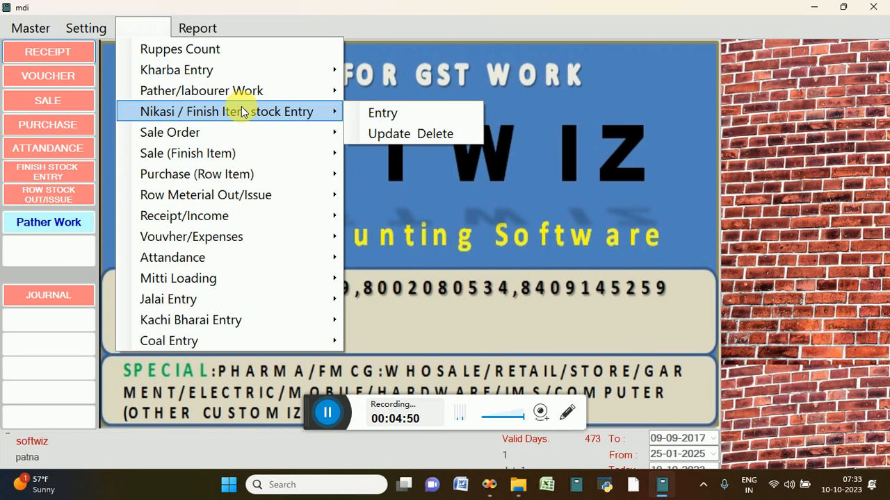
left_click(365, 117)
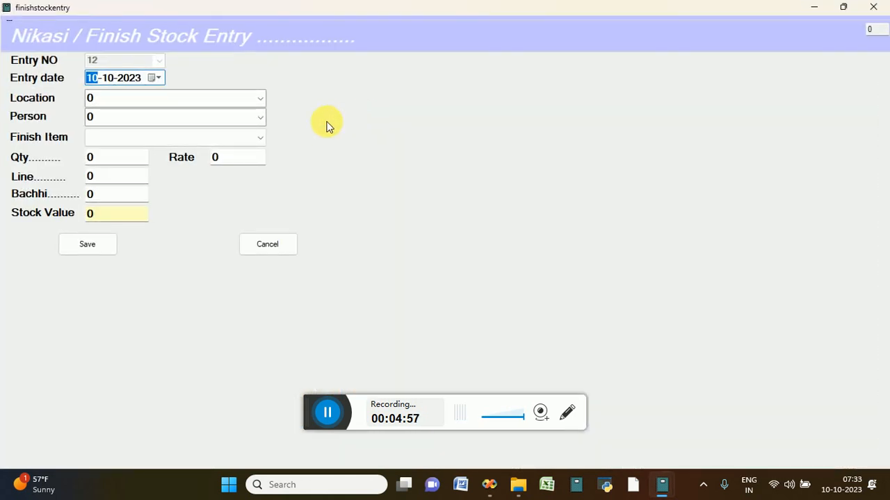
left_click(260, 99)
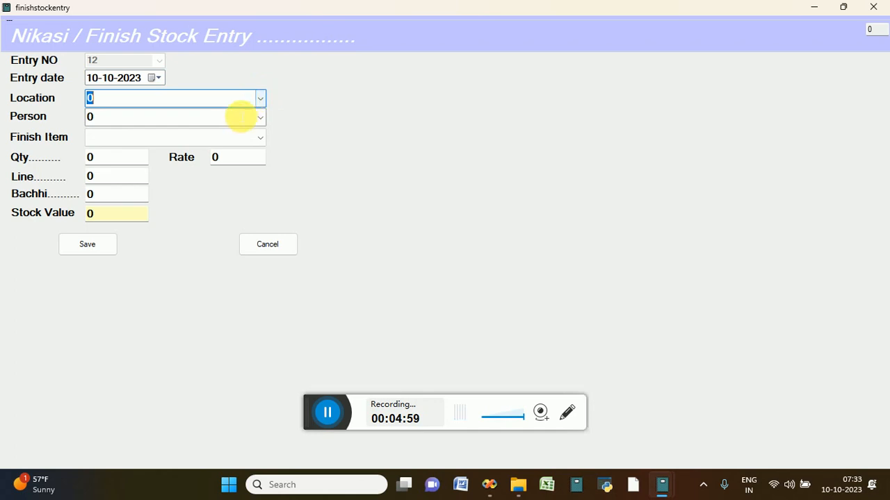
scroll(255, 103, "down", 1)
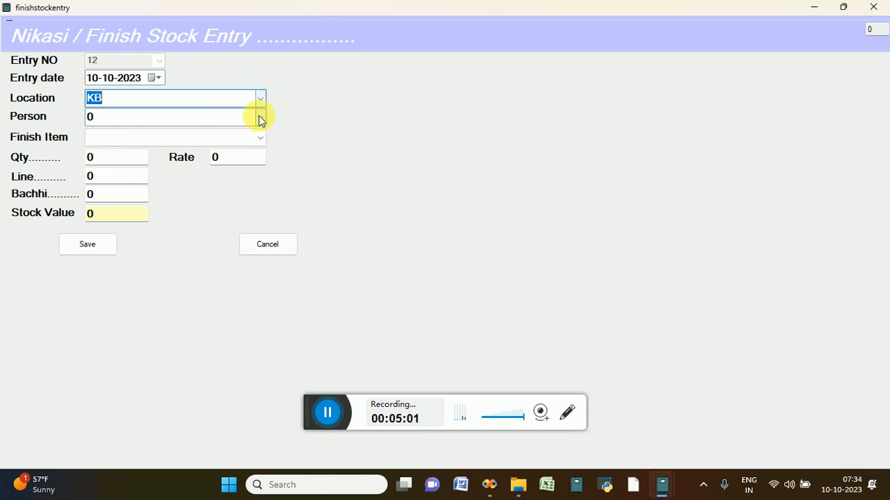
left_click(259, 119)
left_click(259, 121)
key("Down")
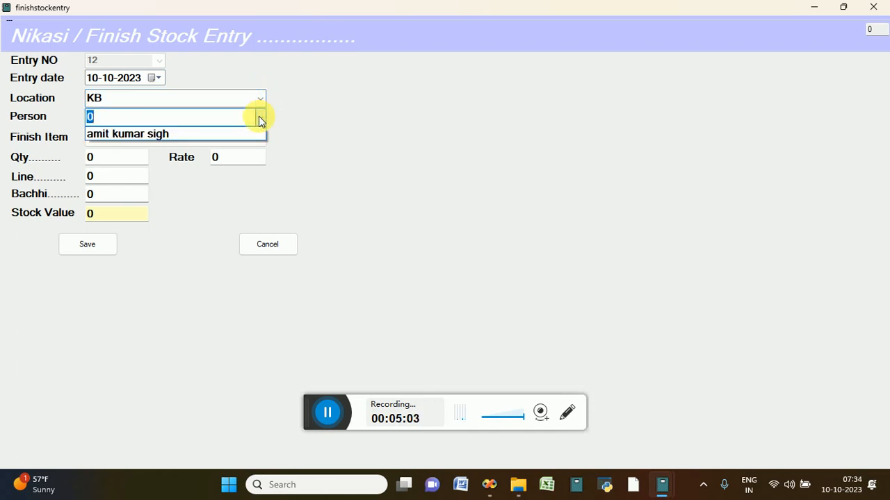
key("Return")
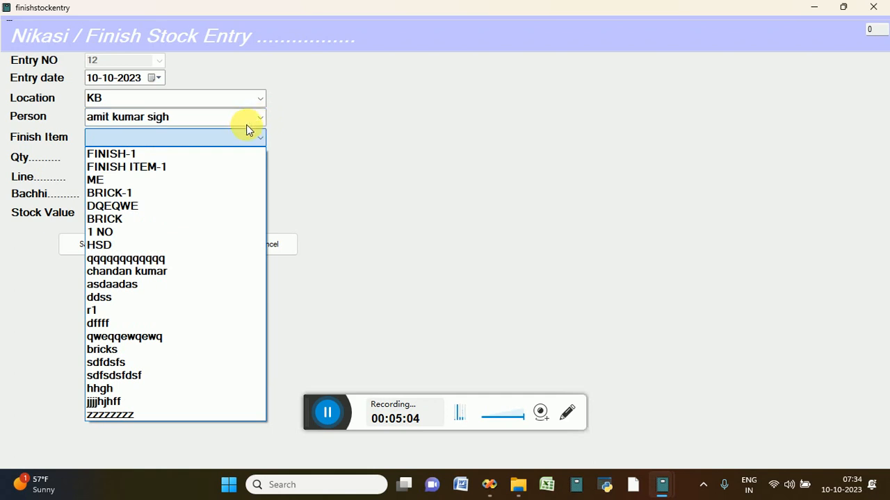
Enter 5000 BRICK-1 at rate 10.00, save the entry, and close the form
left_click(152, 194)
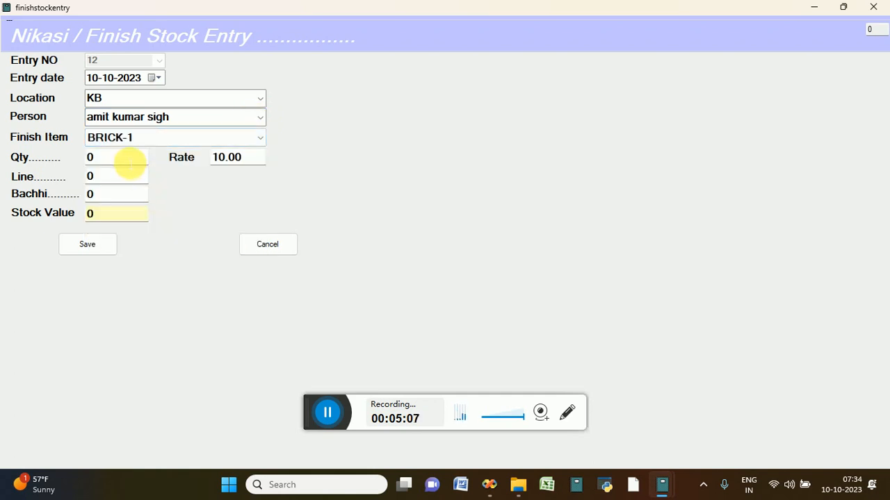
left_click(128, 161)
key("BackSpace")
type("5000")
key("Tab")
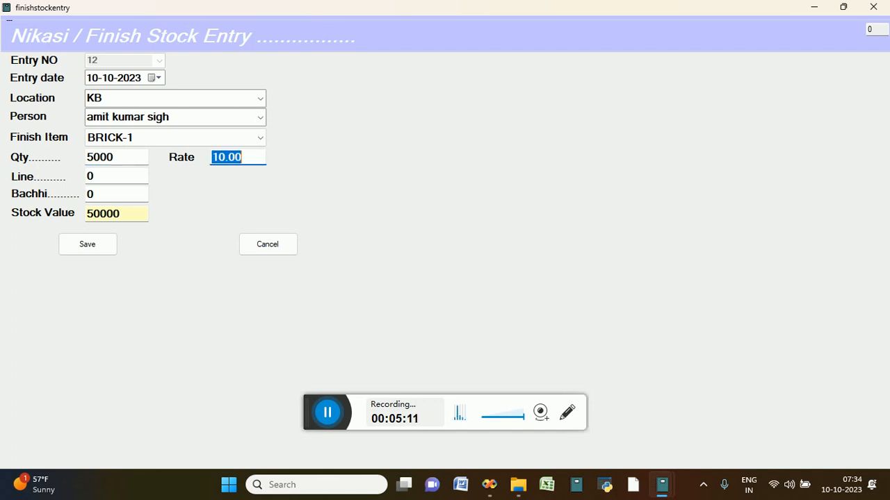
key("Tab")
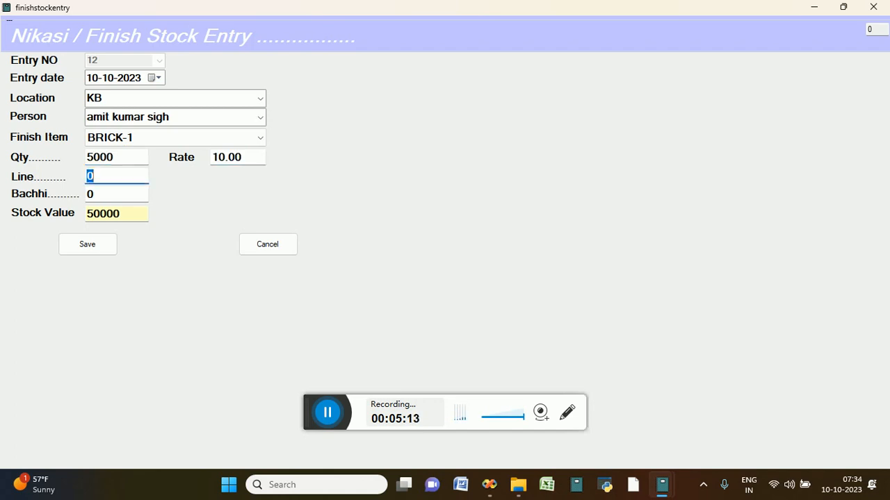
key("Tab")
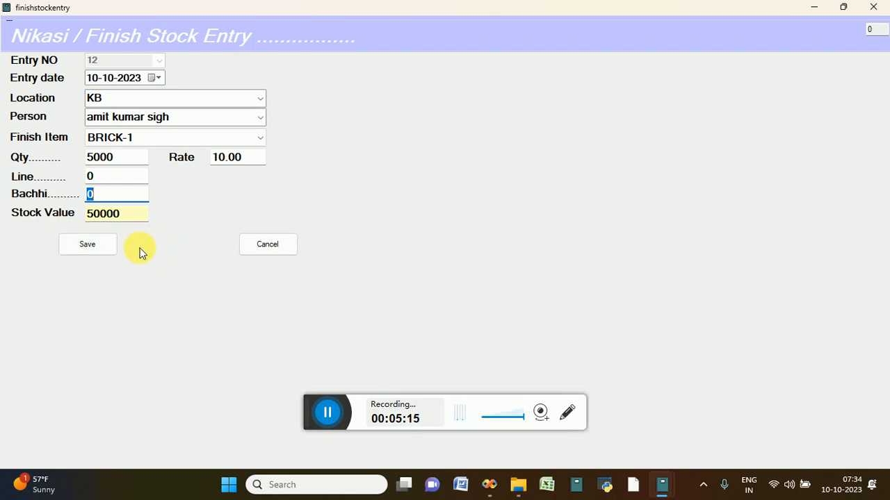
left_click(104, 249)
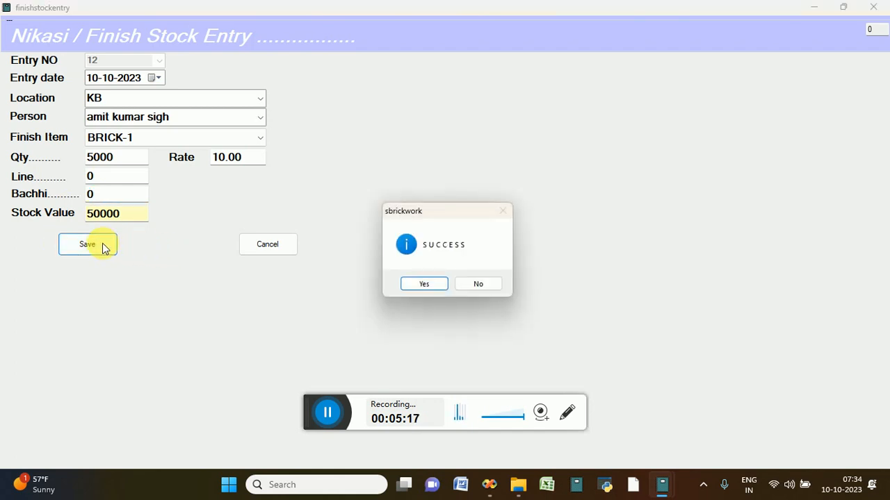
key("Return")
left_click(287, 244)
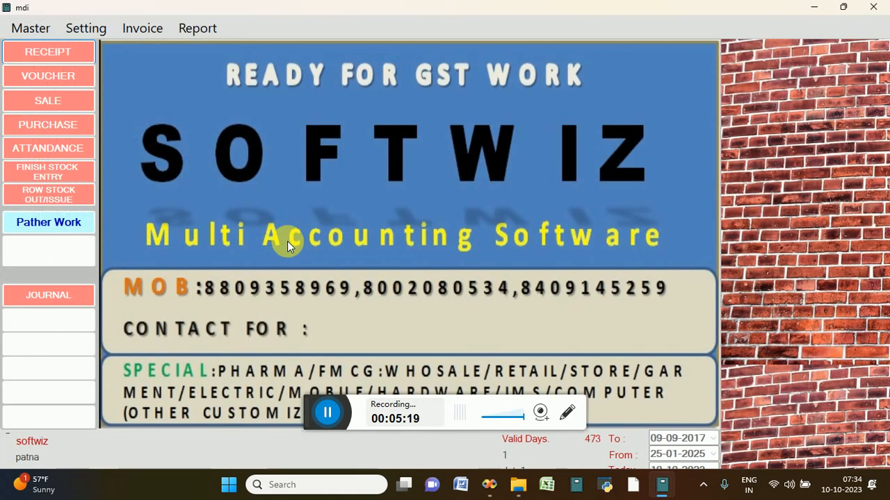
Start a new Sale Order entry, number 925 dated 10-10-2023
left_click(148, 28)
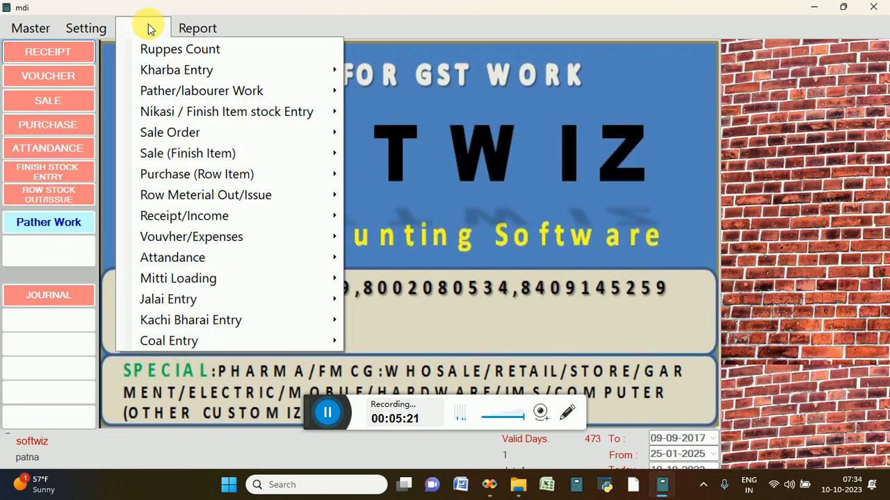
mouse_move(193, 129)
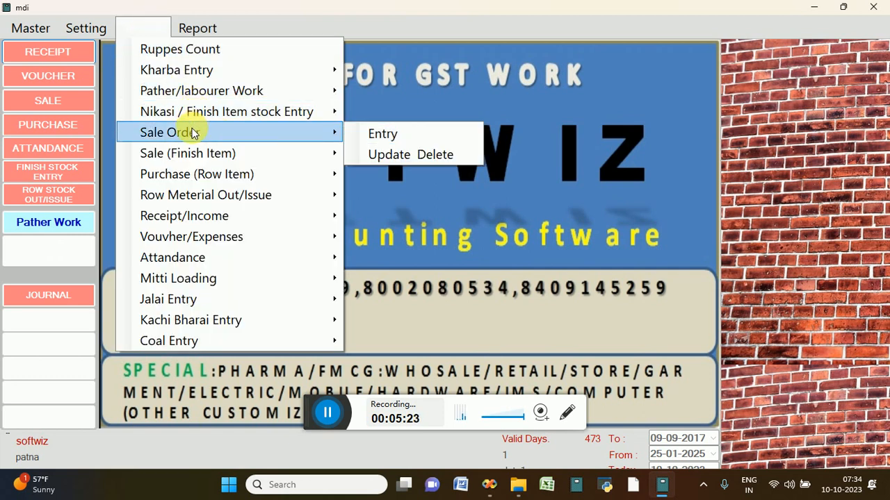
left_click(371, 137)
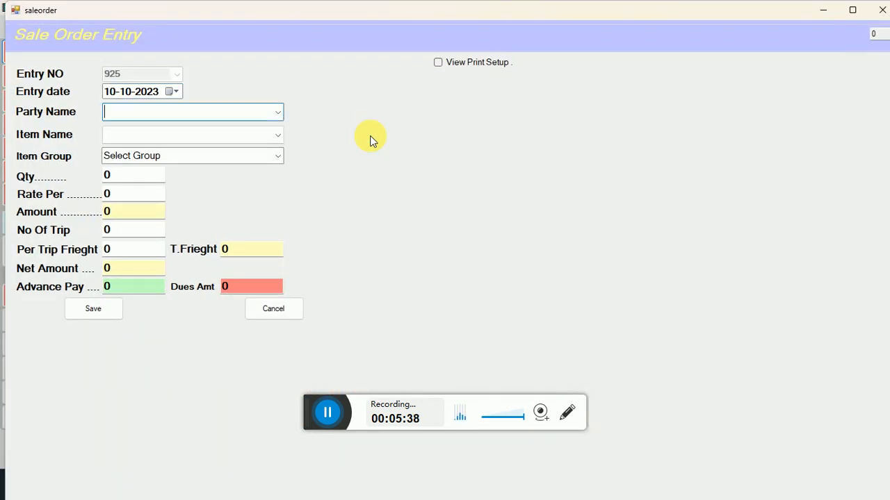
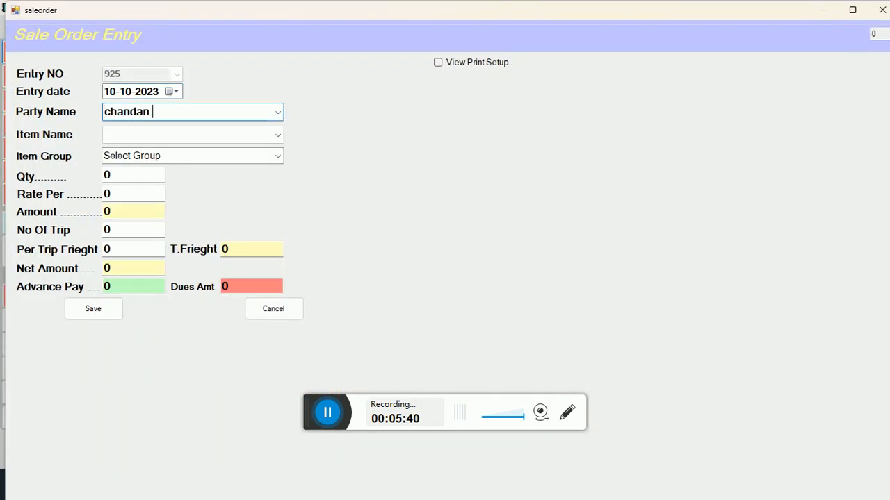
Enter the party's name and choose item BRICK with item group II
key("Return")
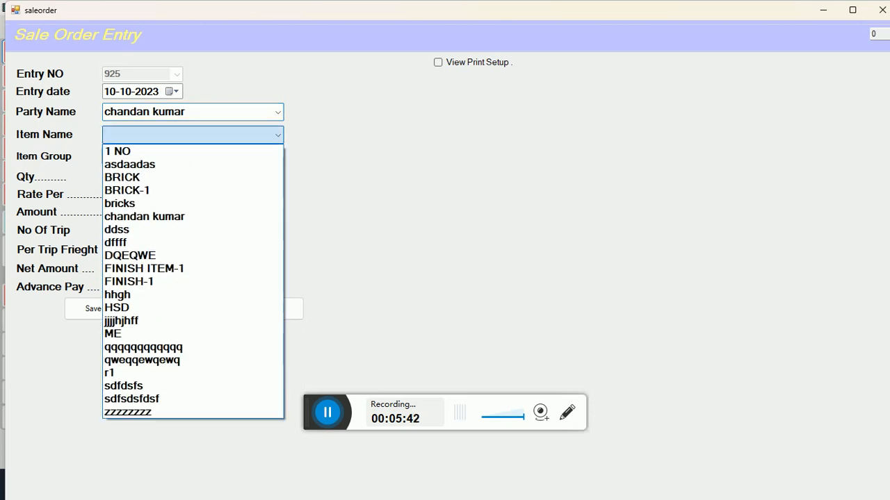
key("Down")
key("Down")
key("Down")
key("Down")
key("Up")
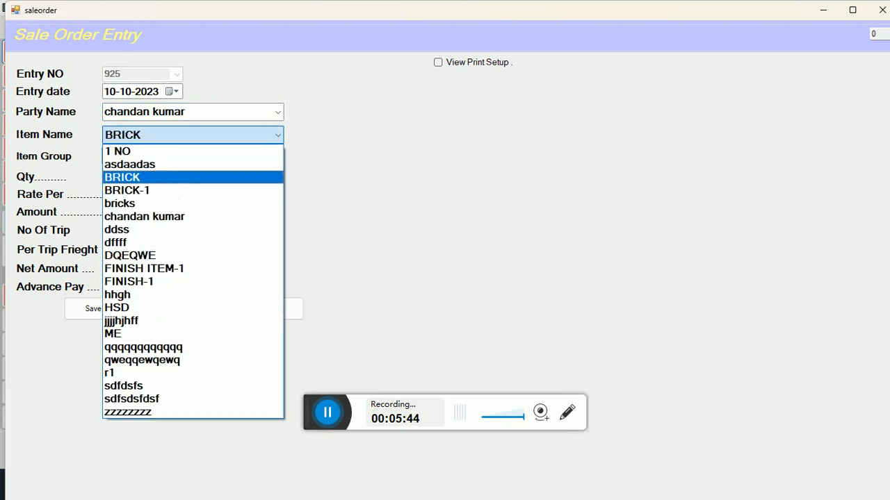
key("Return")
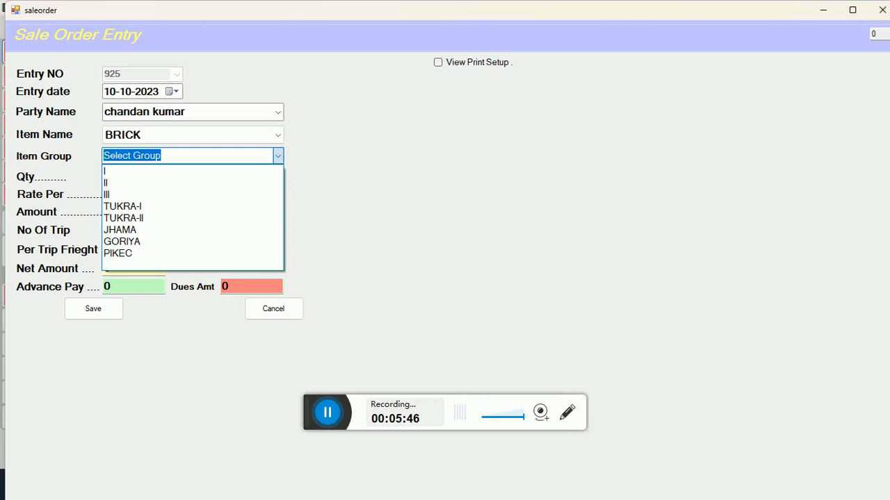
key("Down")
key("Down")
key("Down")
key("Down")
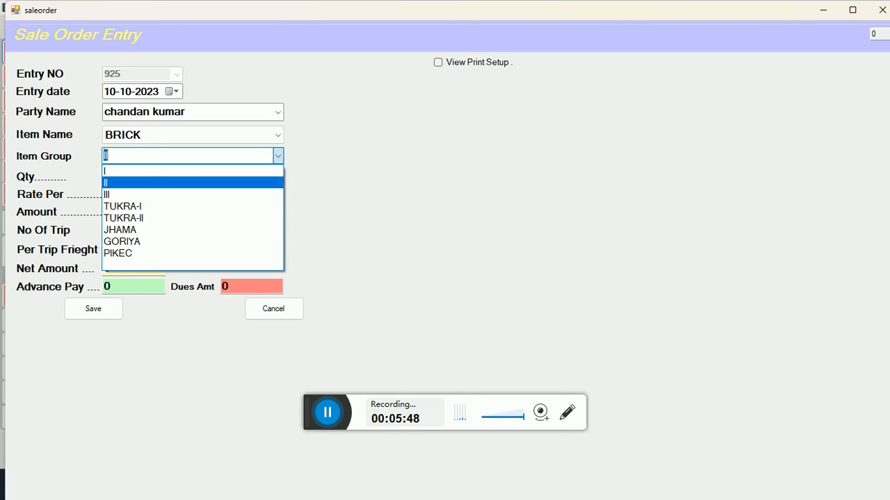
key("Down")
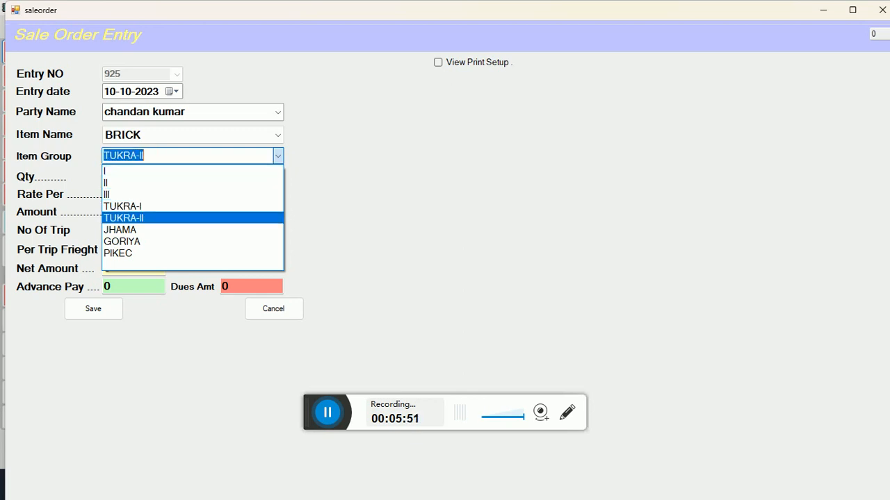
key("Up")
key("Up")
key("Up")
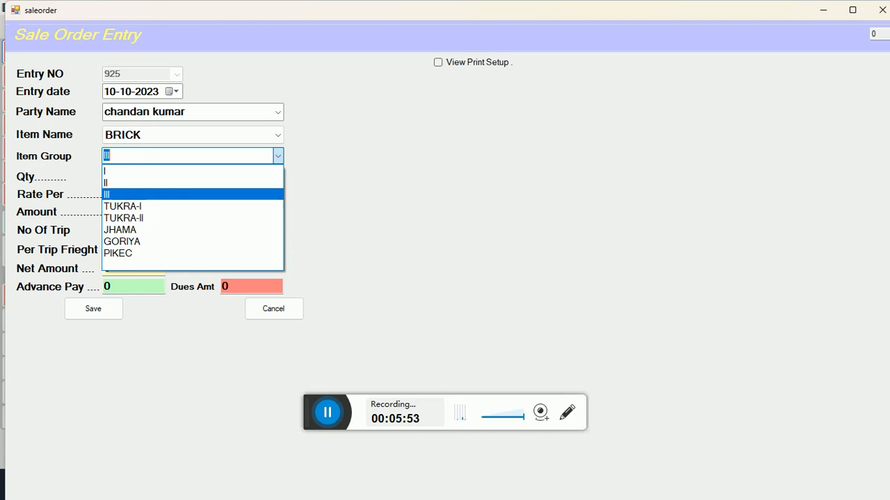
key("Tab")
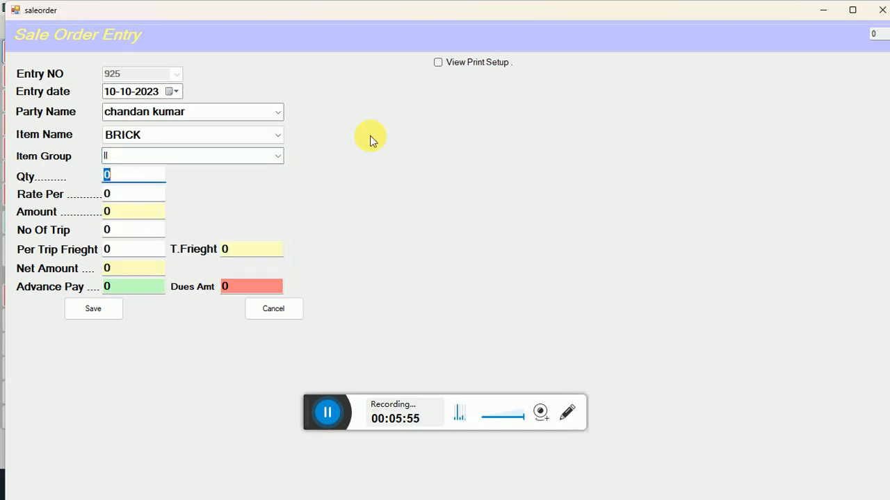
Enter quantity 4000 at rate 12, giving an amount of 48000
type("4000")
key("Tab")
type("12")
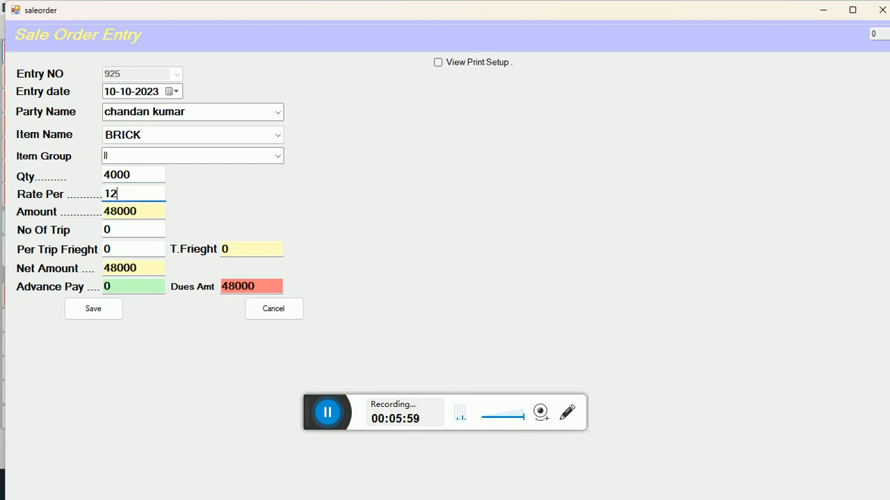
key("Tab")
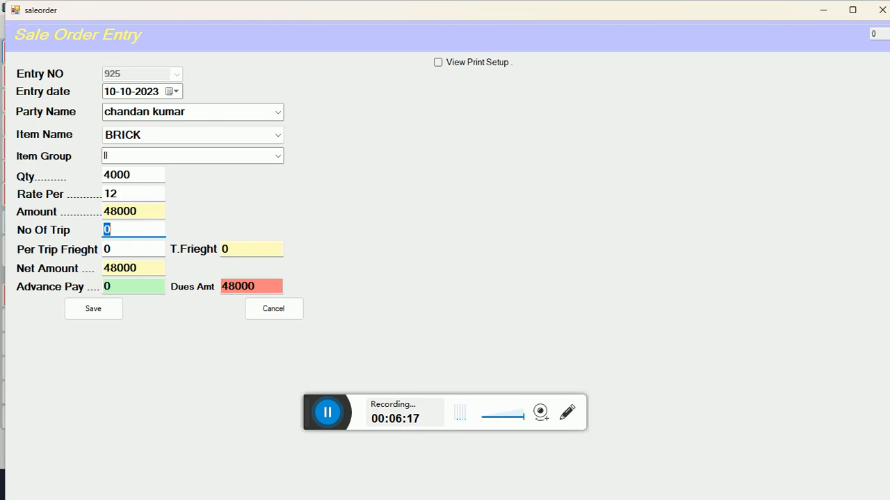
Enter 4 trips at 1000 freight each with 40000 advance, and save sale order 925
type("4")
key("Tab")
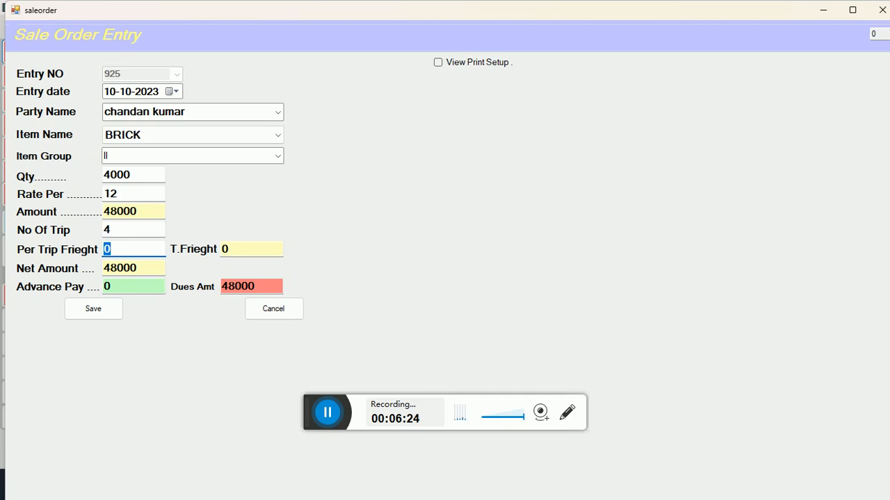
type("100")
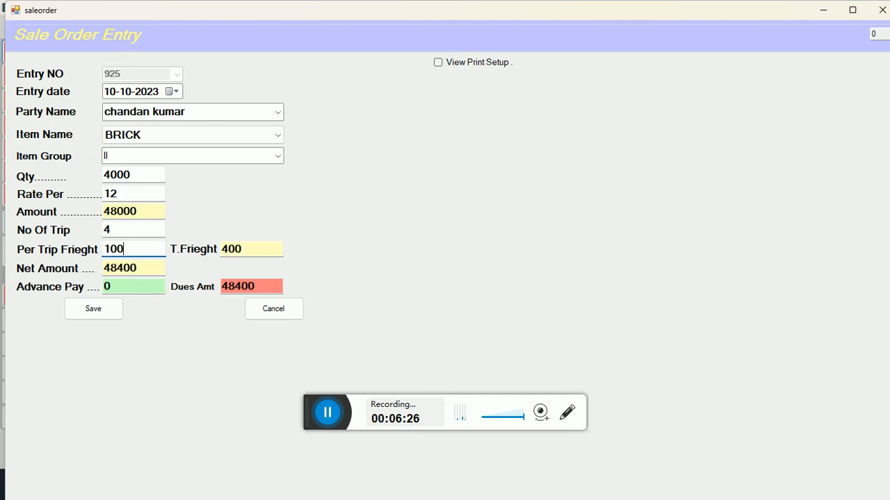
type("0")
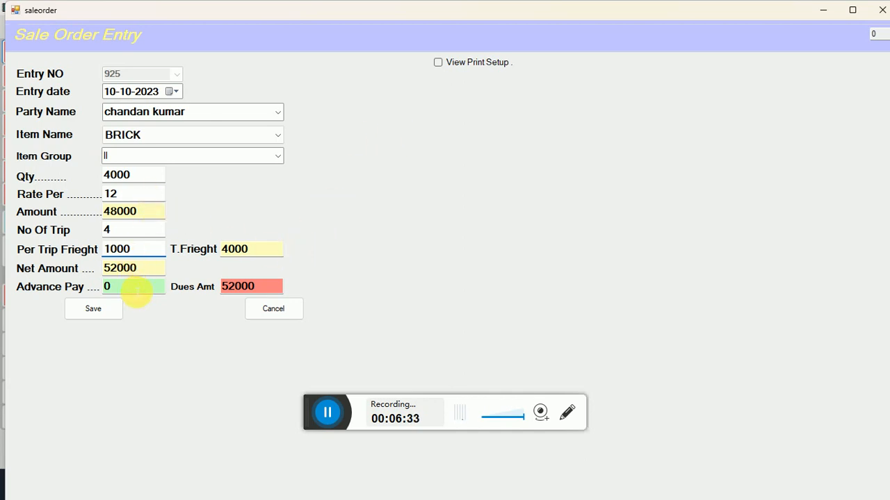
left_click(137, 292)
key("BackSpace")
type("40000")
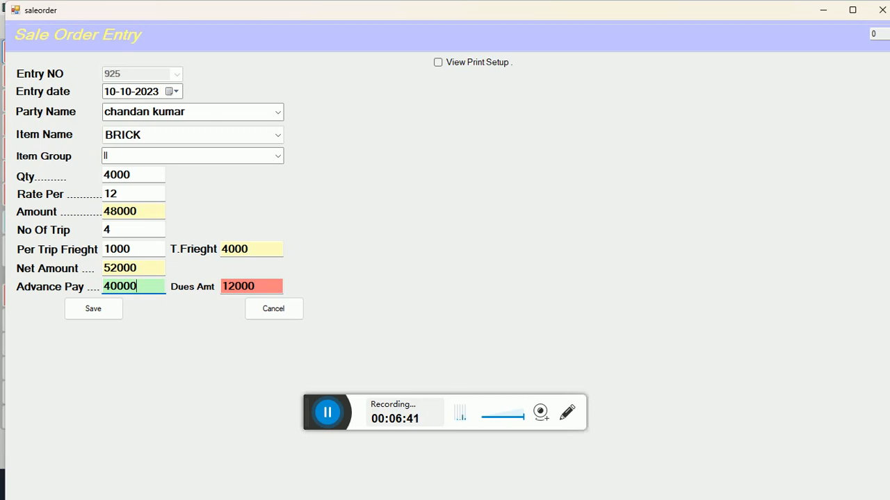
left_click(81, 311)
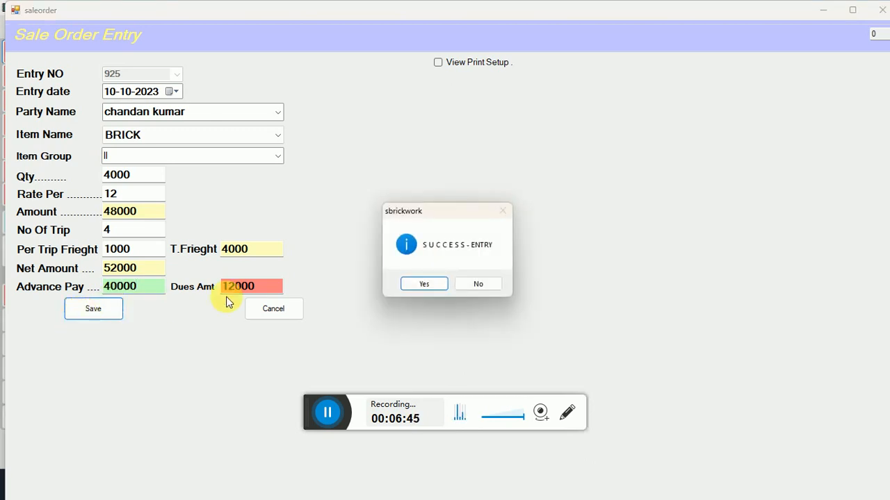
left_click(423, 285)
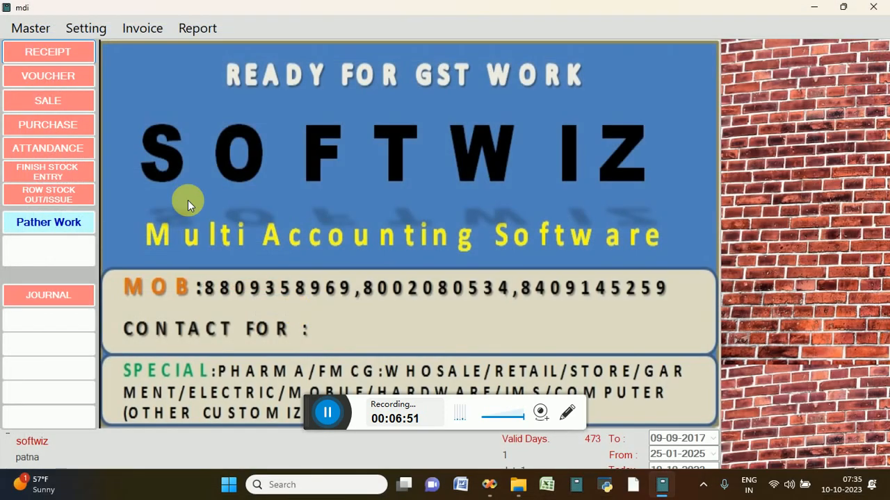
Start a new Sale (Finish Item) entry from the Invoice menu
left_click(138, 31)
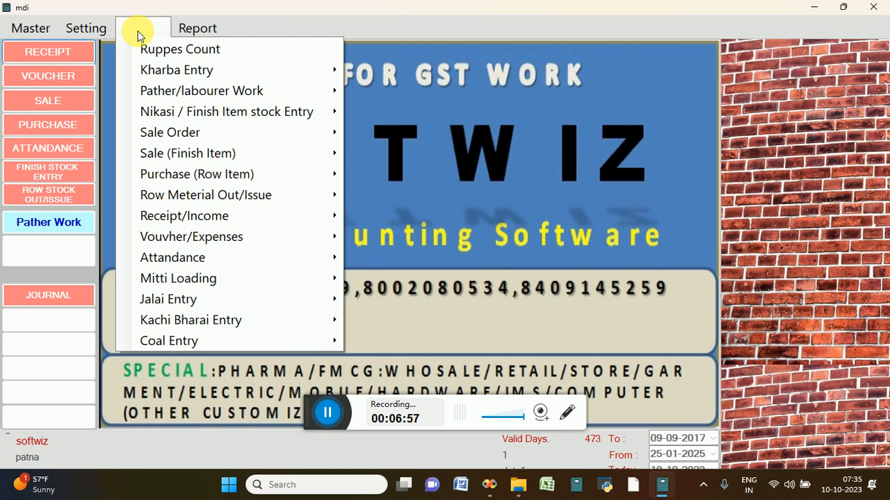
mouse_move(276, 154)
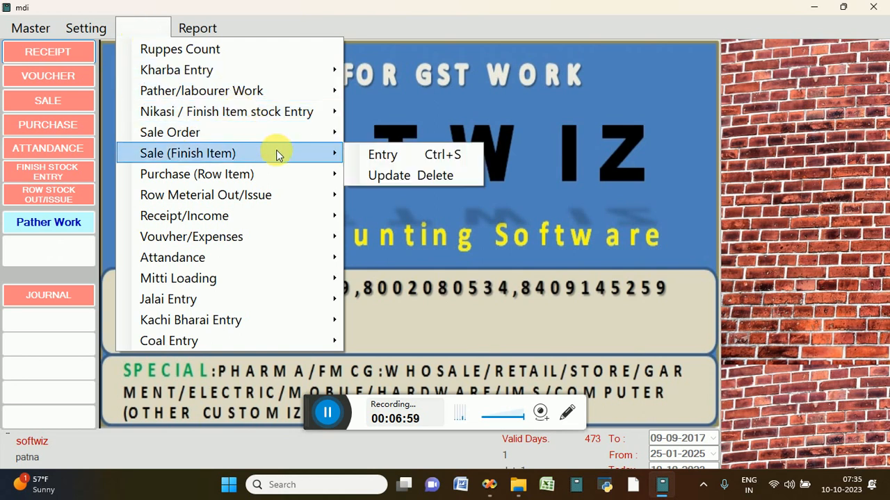
left_click(369, 155)
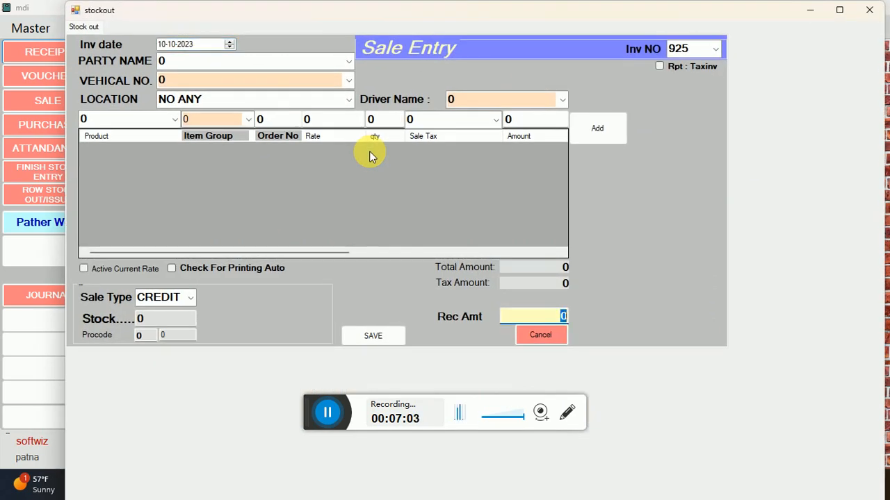
Enter the party's name, vehicle VAN-BR24 and location 0 on the sale entry
left_click(302, 66)
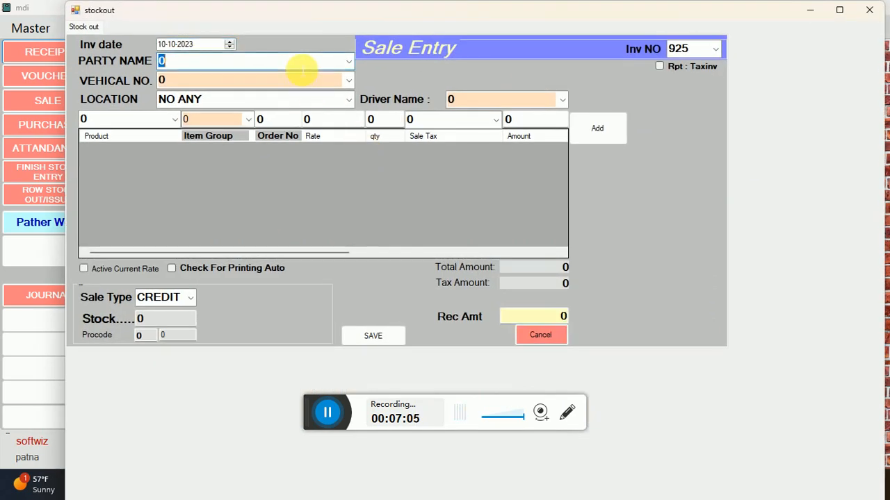
type("ch")
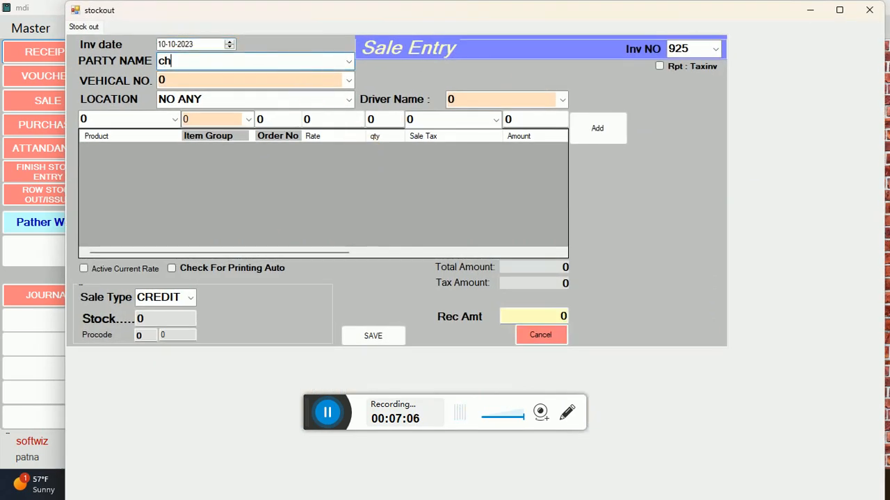
left_click(348, 62)
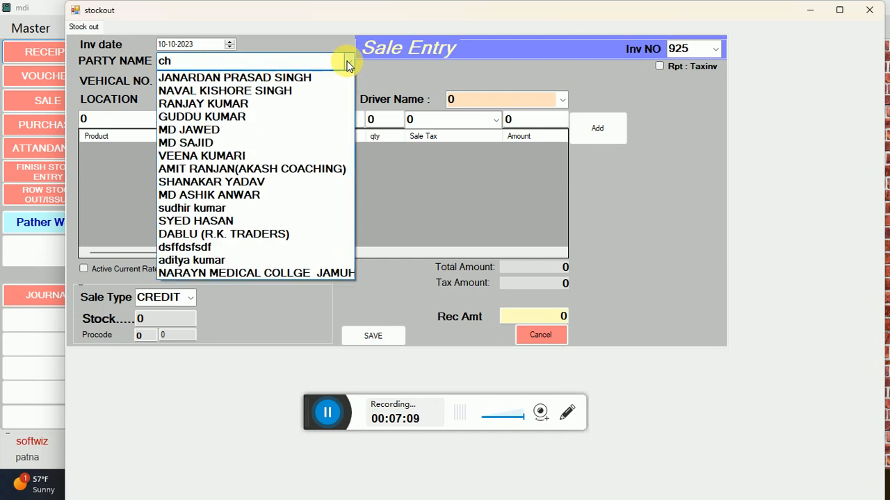
left_click(349, 65)
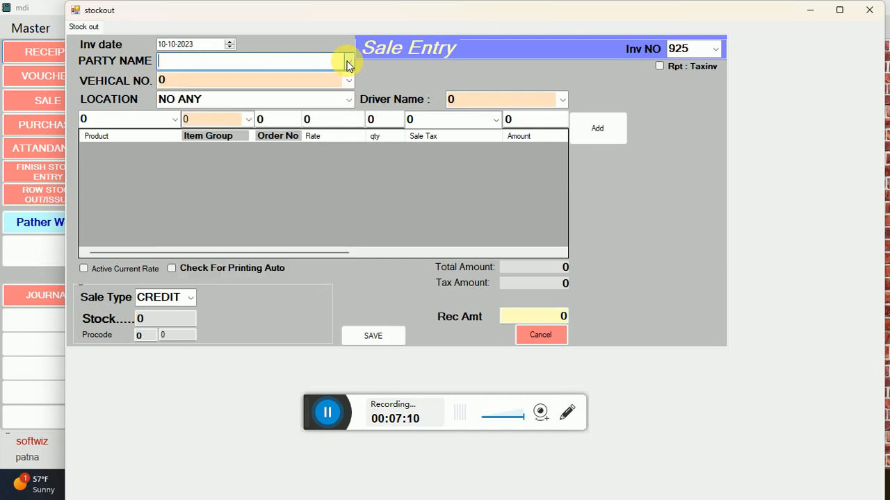
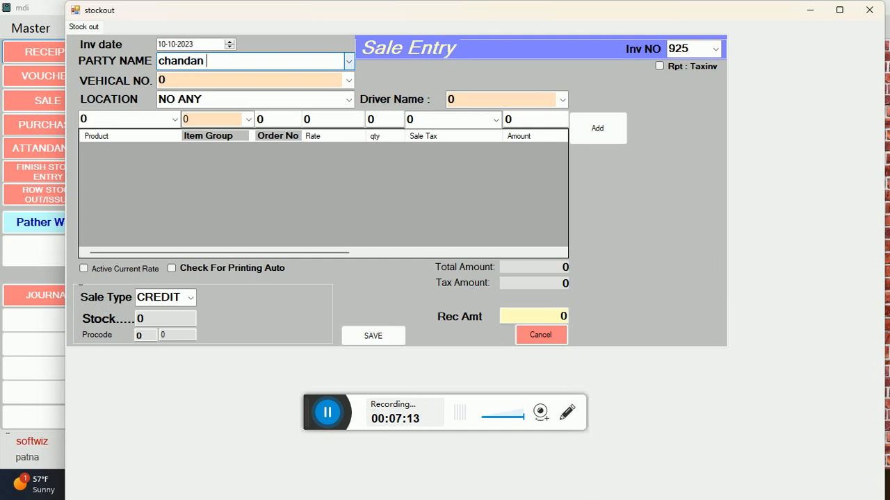
key("Tab")
left_click(350, 76)
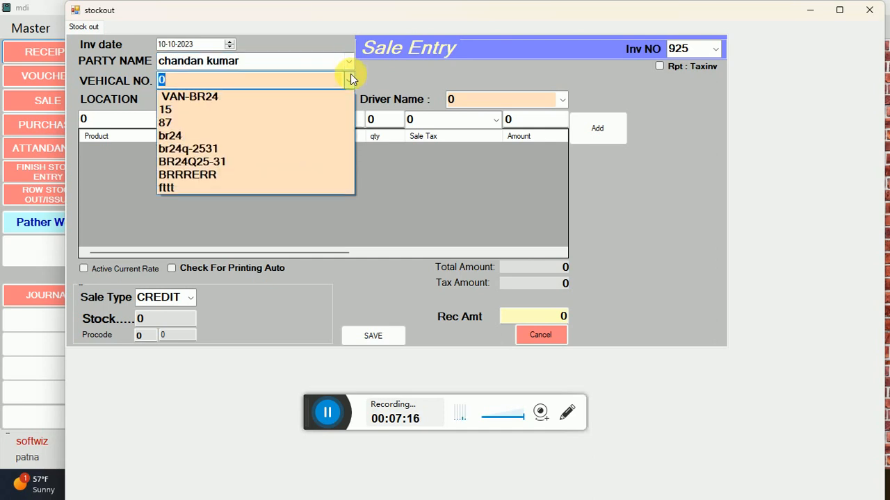
left_click(313, 96)
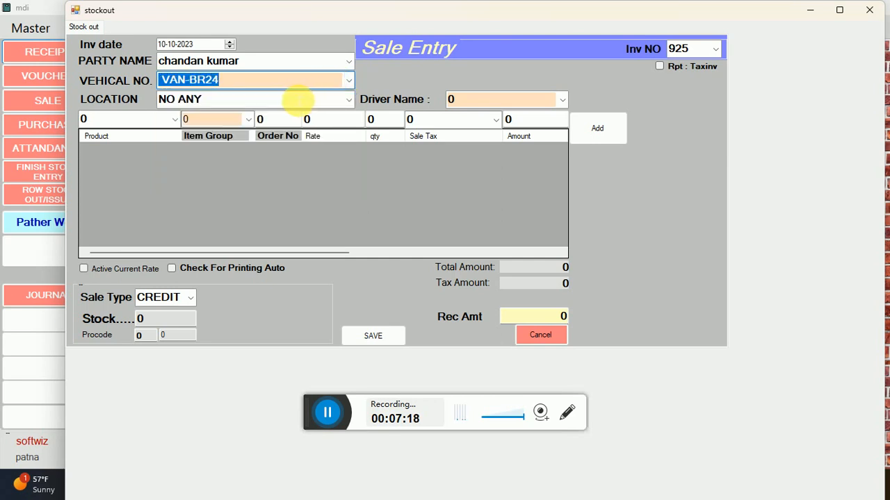
key("Tab")
left_click(350, 100)
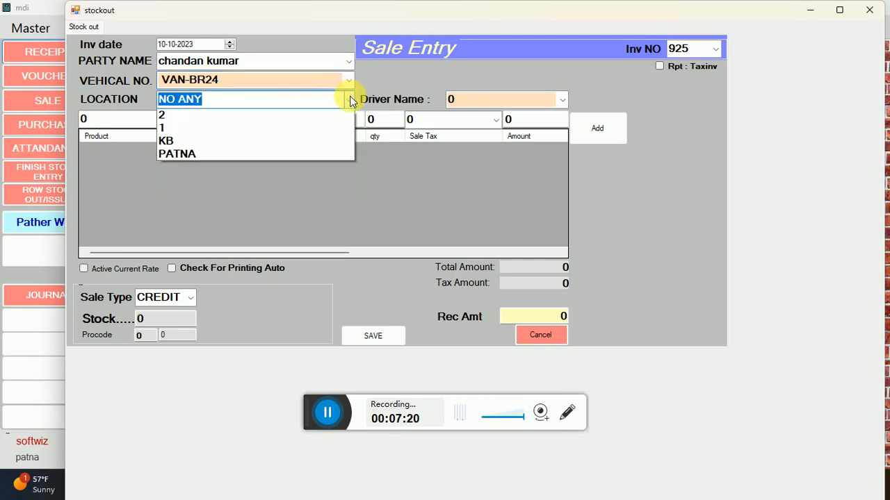
left_click(314, 115)
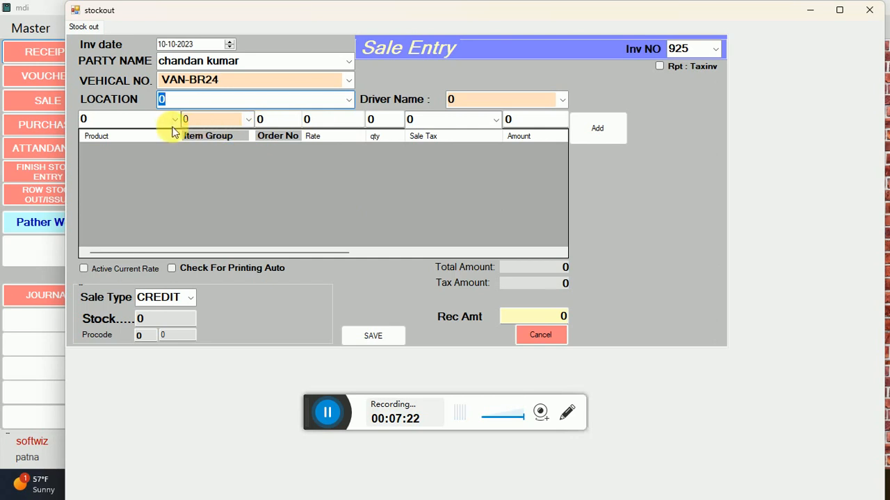
Pick product BRICK and load order 925's line: 4000 at rate 12, amount 48000
key("Tab")
key("BackSpace")
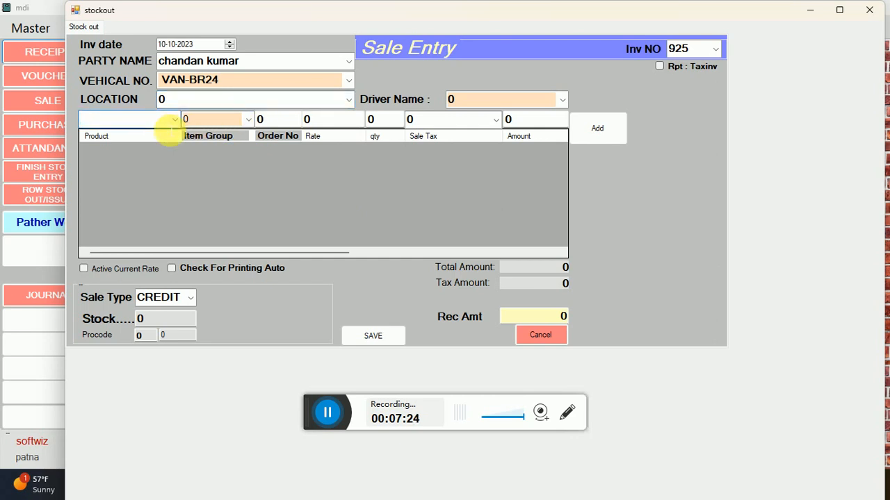
type("bRICK")
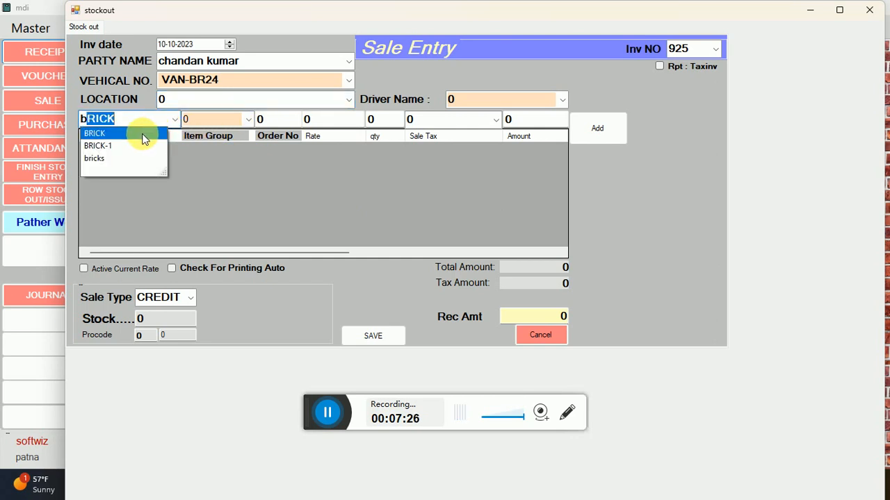
left_click(143, 139)
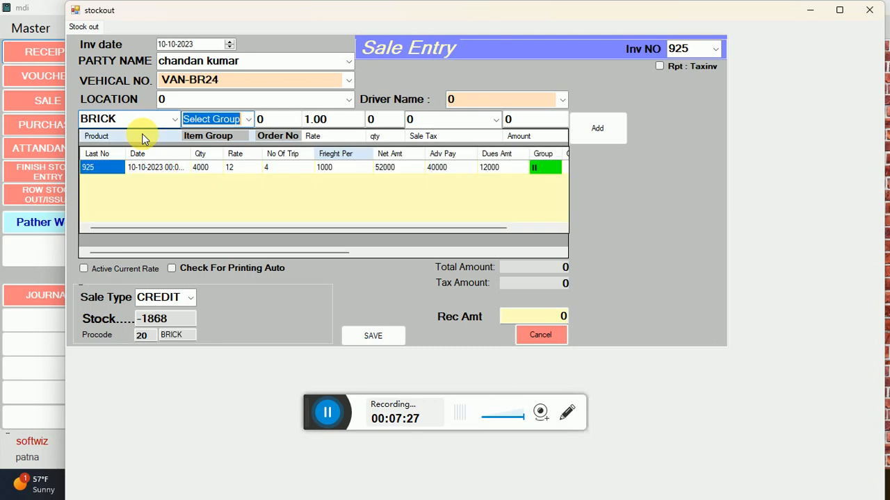
left_click(159, 168)
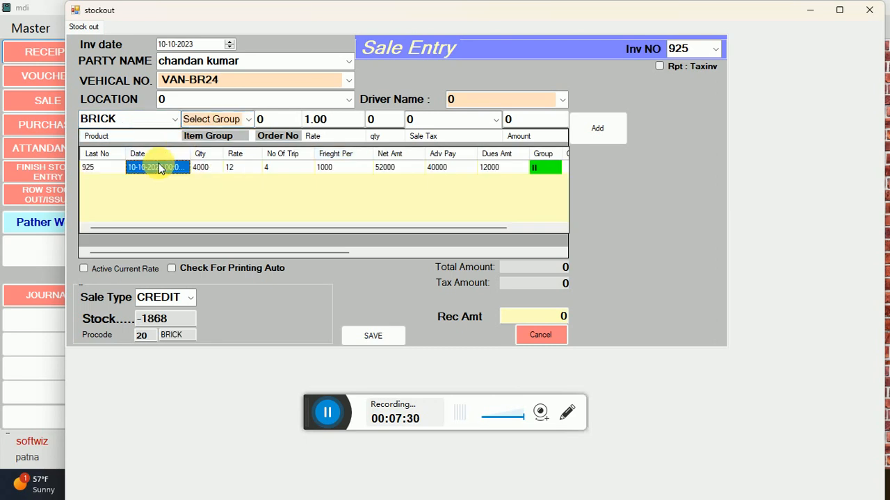
left_click(108, 173)
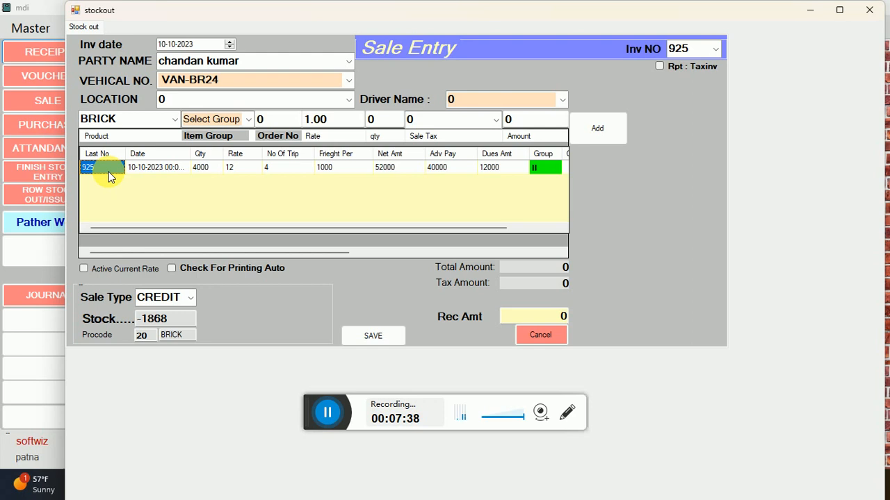
key("Right")
key("Right")
key("Right")
key("Right")
key("Right")
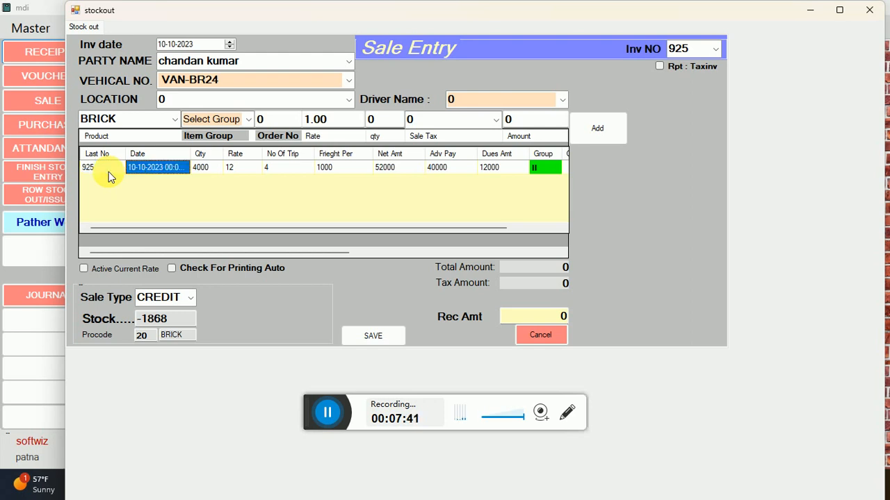
key("Left")
key("Left")
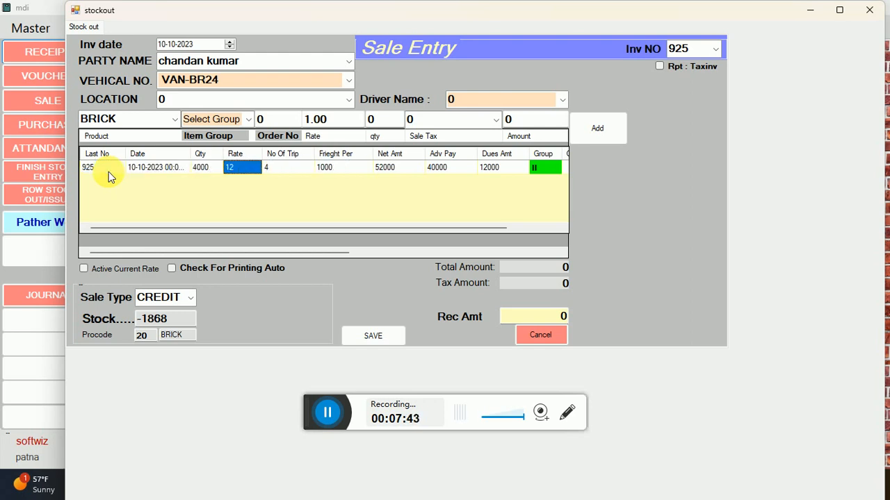
key("Left")
key("Left")
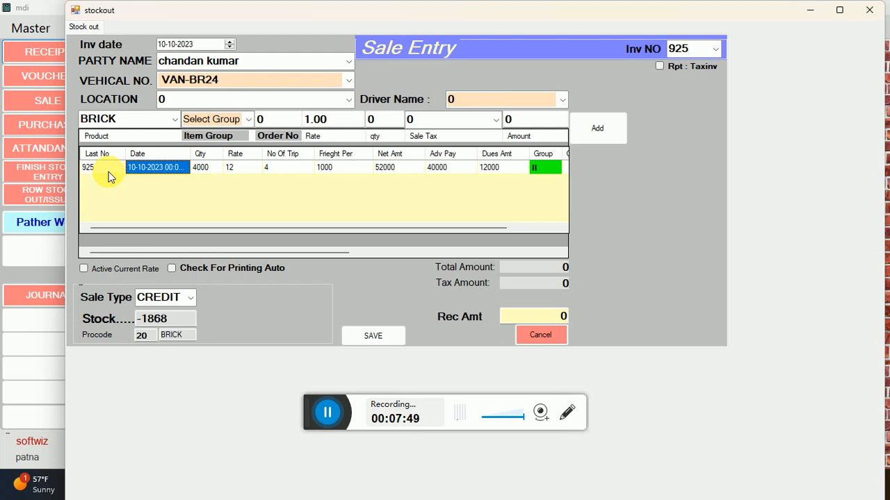
key("Return")
key("Return")
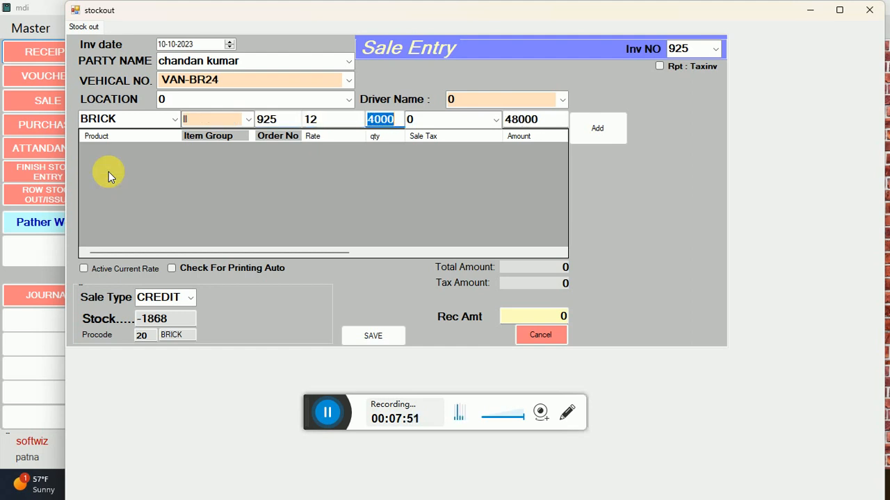
key("Return")
Add the BRICK line, enable auto printing, save invoice 925 and close the 48000.00 cash memo
key("Return")
key("Return")
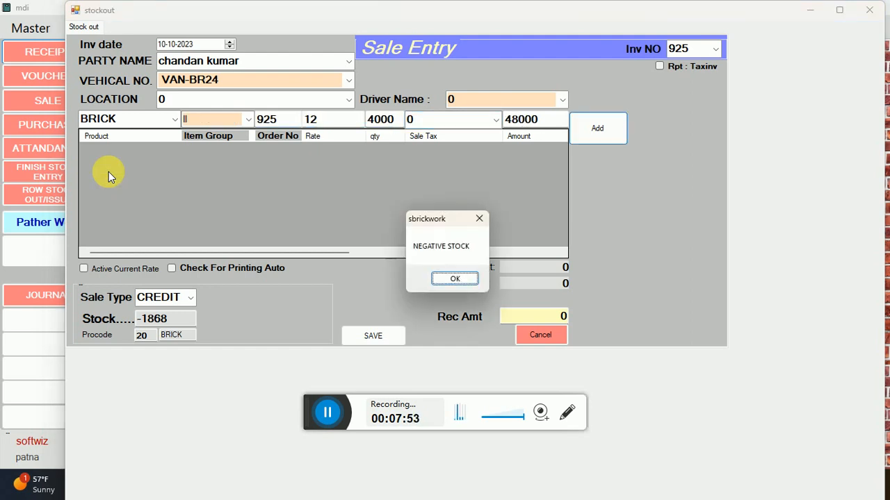
key("Return")
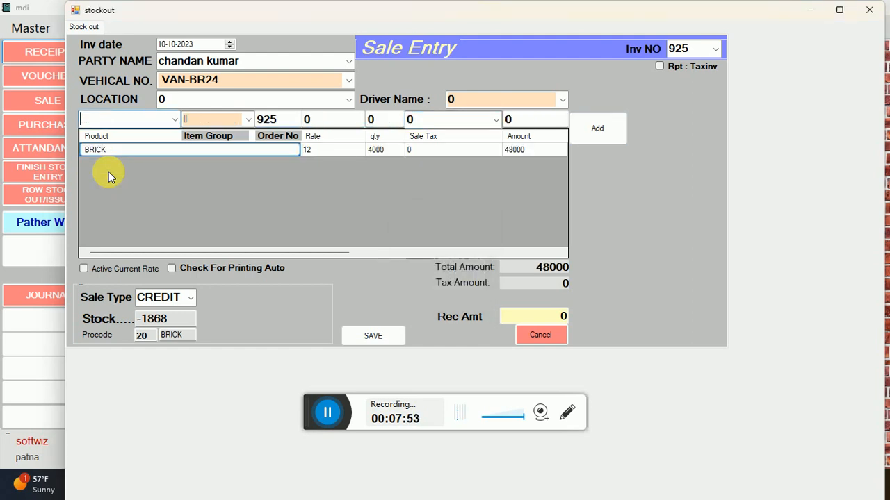
left_click(213, 268)
left_click(355, 336)
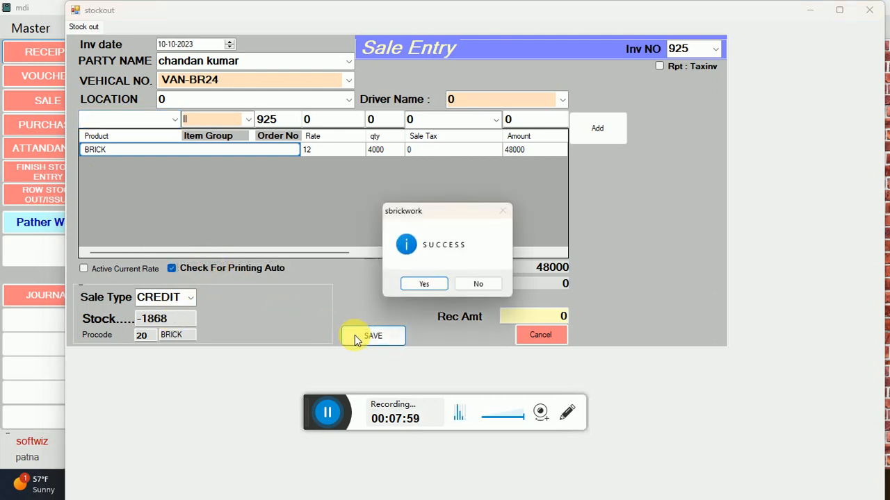
left_click(410, 285)
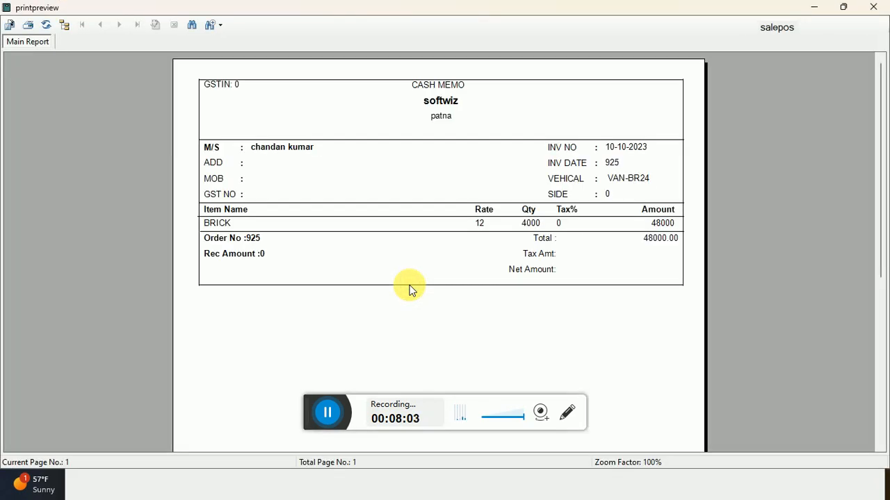
left_click(872, 8)
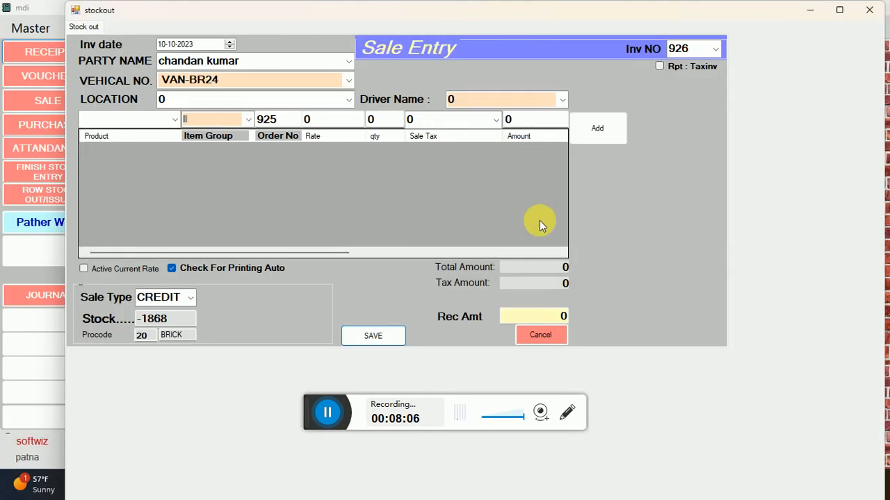
left_click(541, 335)
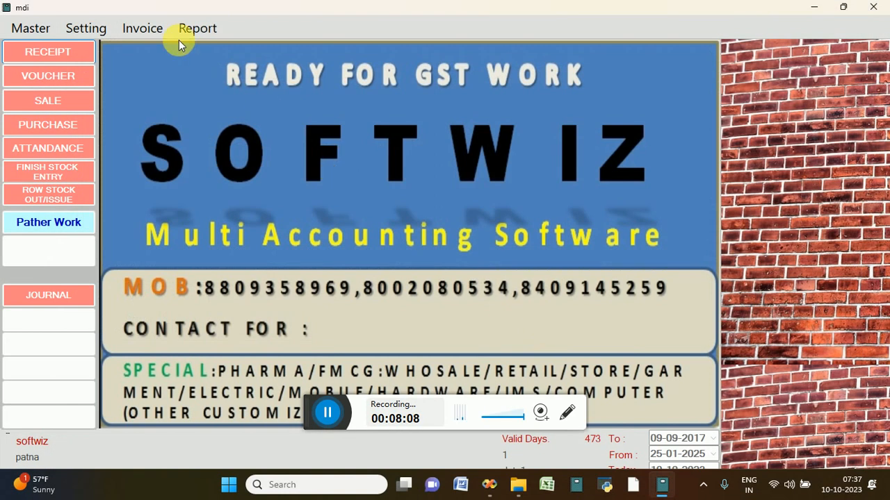
Load sale order 925 in the Sale Order Update Delete form
left_click(146, 26)
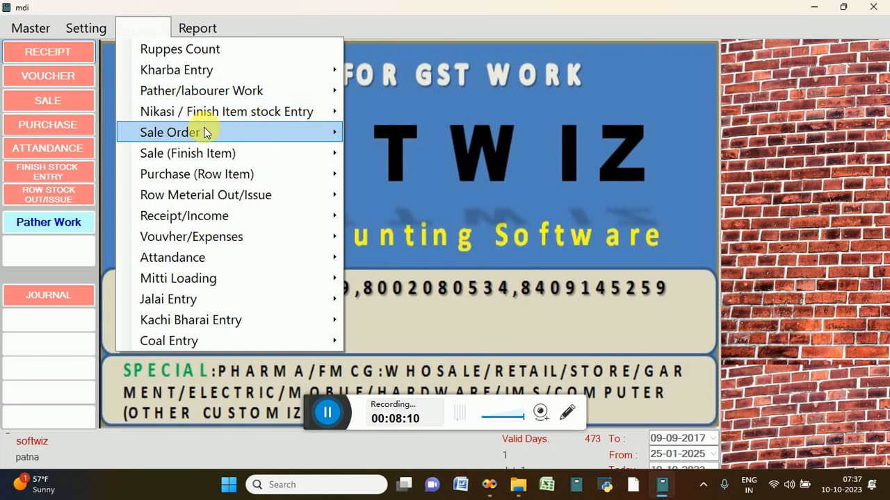
mouse_move(218, 131)
left_click(379, 159)
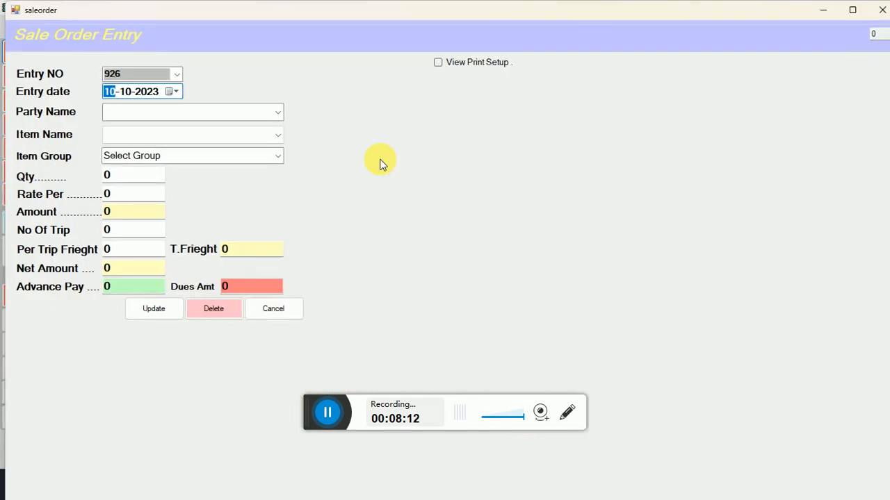
left_click(179, 76)
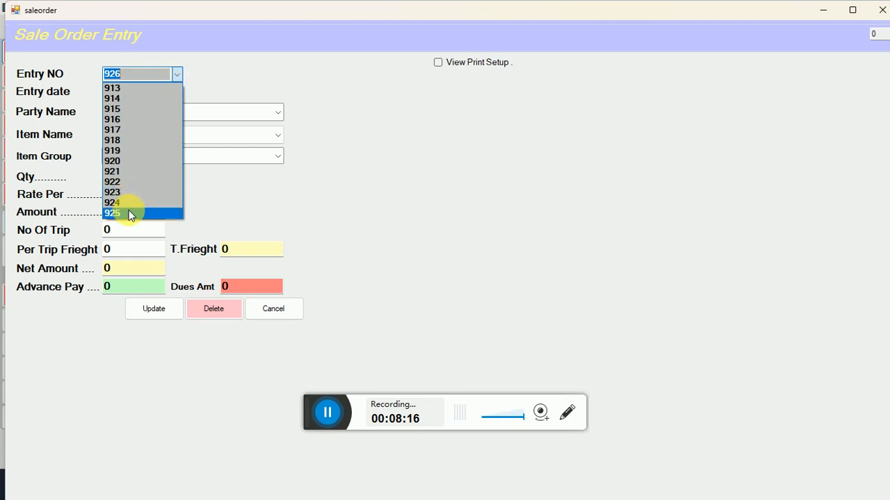
left_click(128, 212)
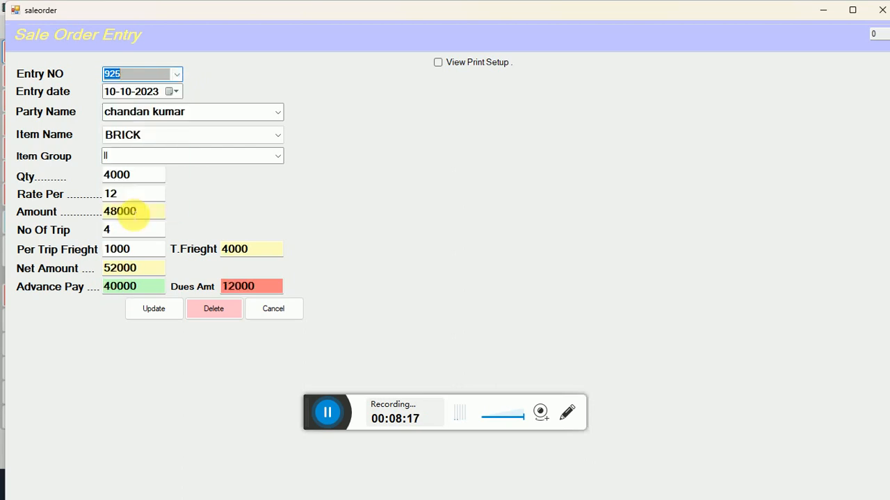
left_click(448, 64)
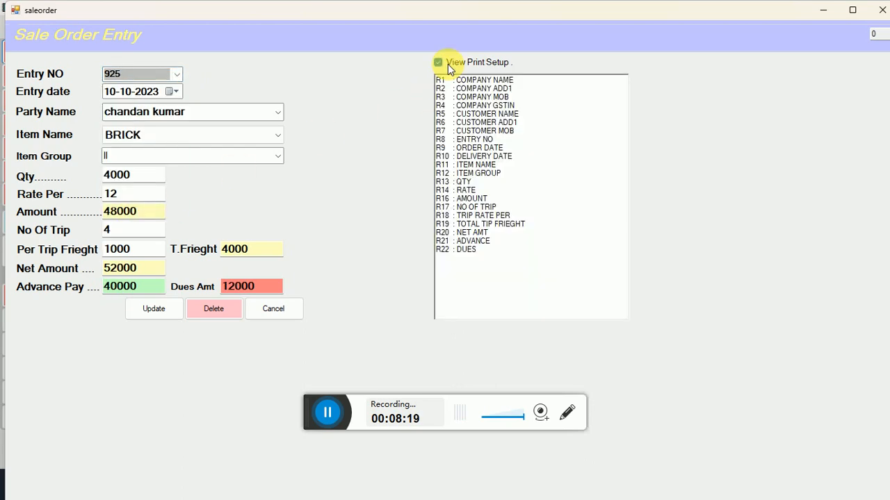
Update order 925, preview its printout (net 52000, dues 12000), and close the form
left_click(163, 318)
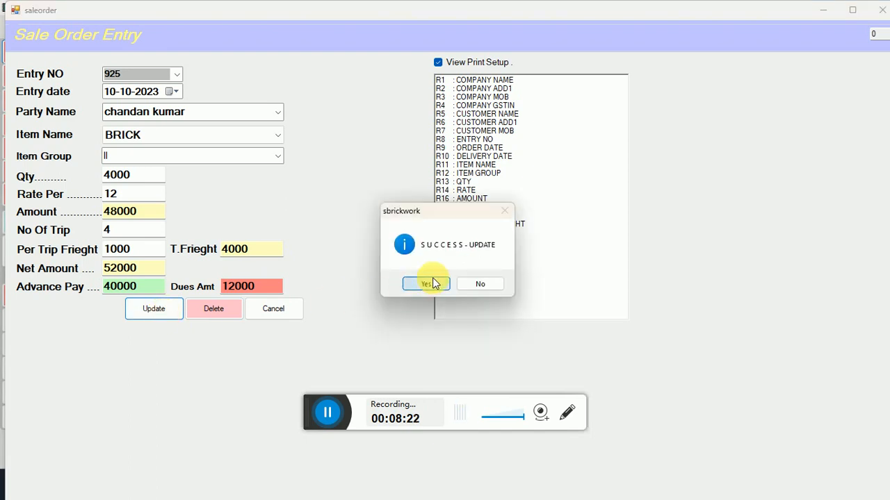
left_click(433, 284)
left_click(431, 283)
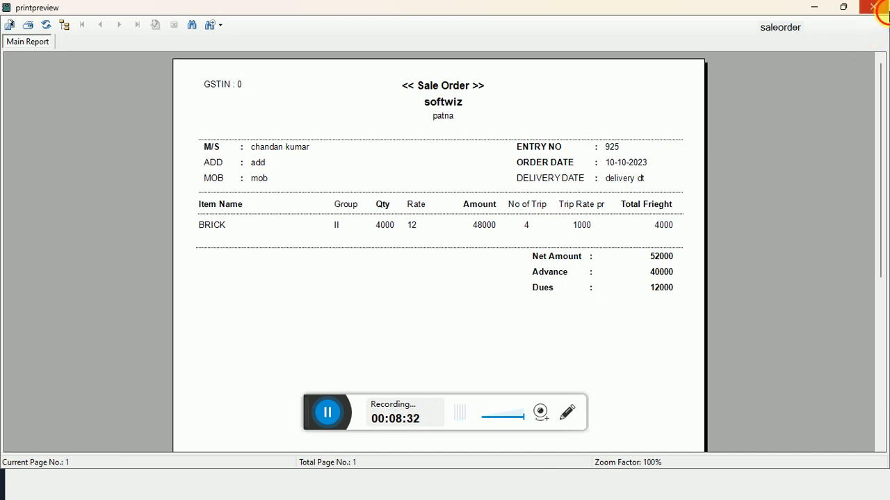
left_click(874, 7)
left_click(299, 311)
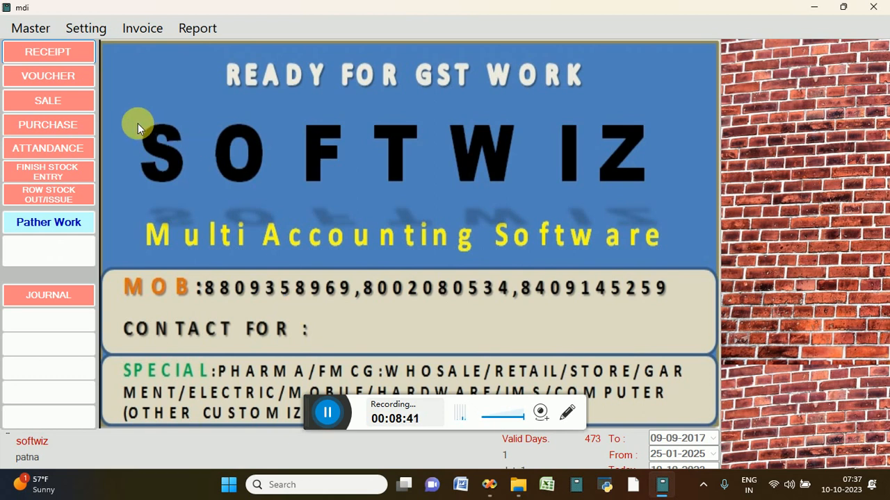
Enter a new receipt for the party crediting 12000
left_click(76, 55)
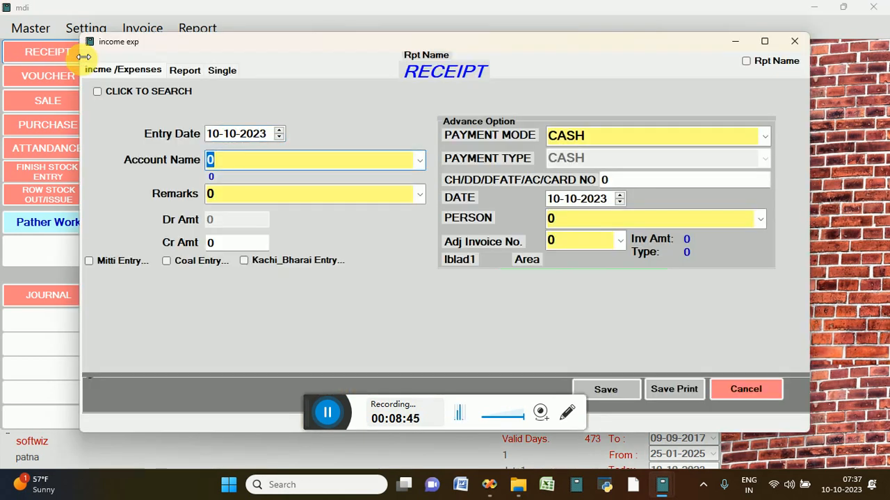
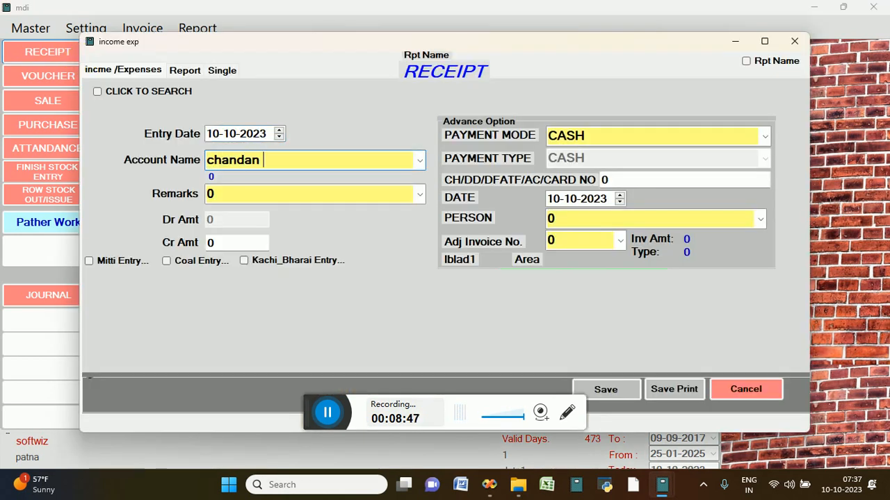
key("Return")
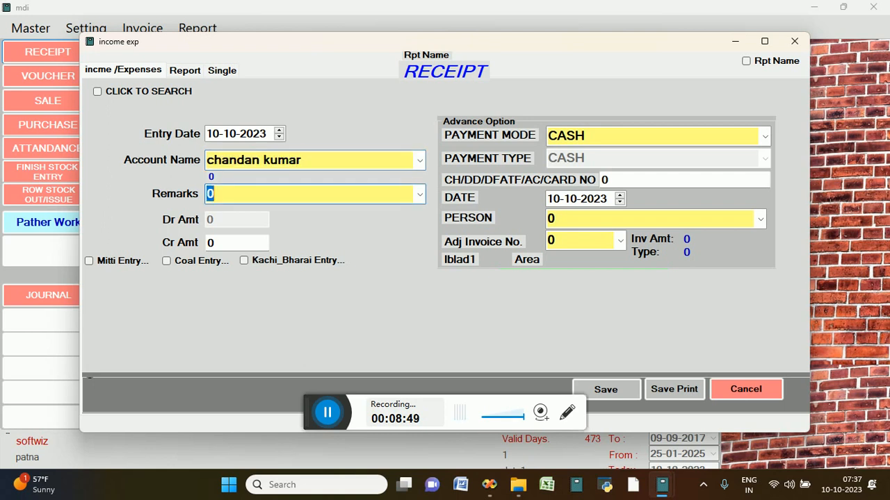
key("Return")
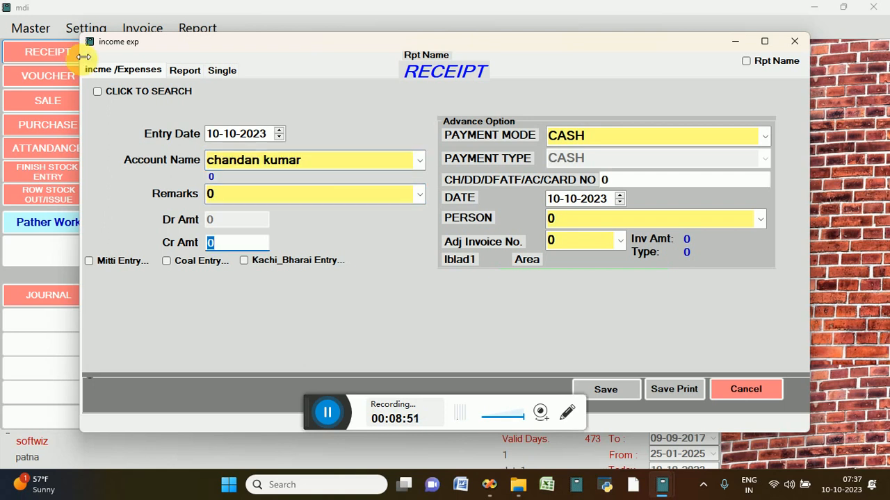
type("12000")
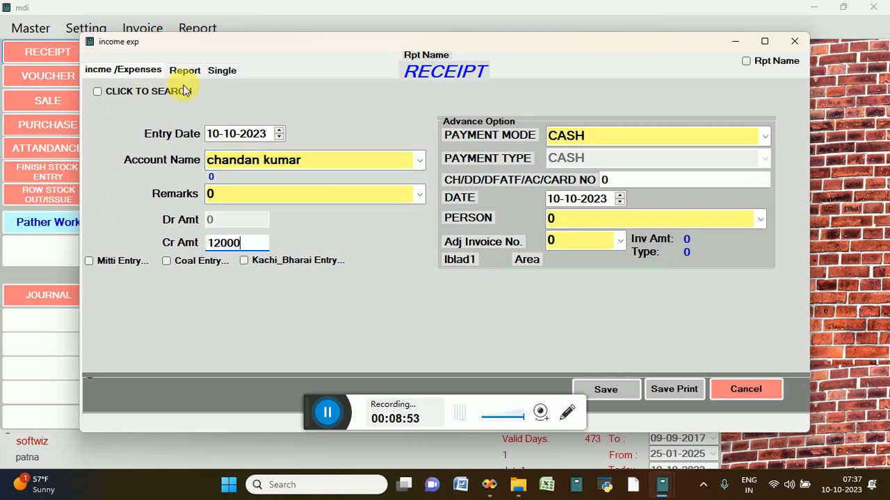
Save and print the 12000 receipt, then close the receipt form
left_click(663, 383)
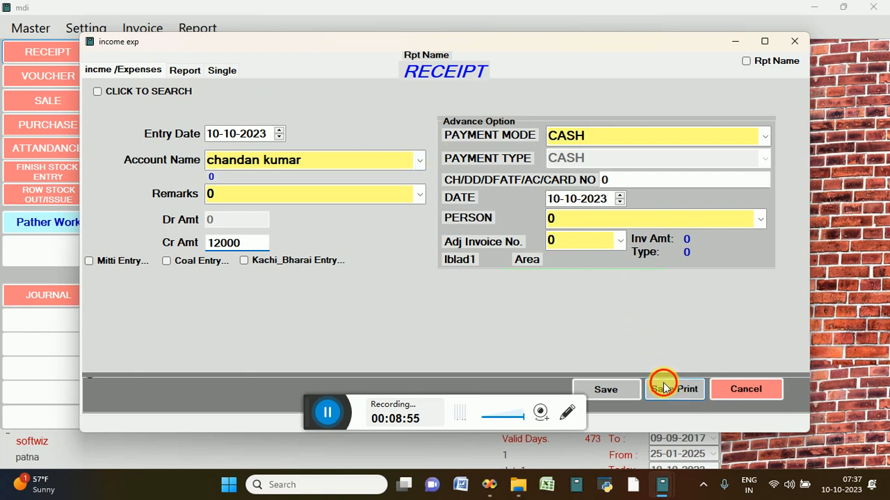
left_click(432, 285)
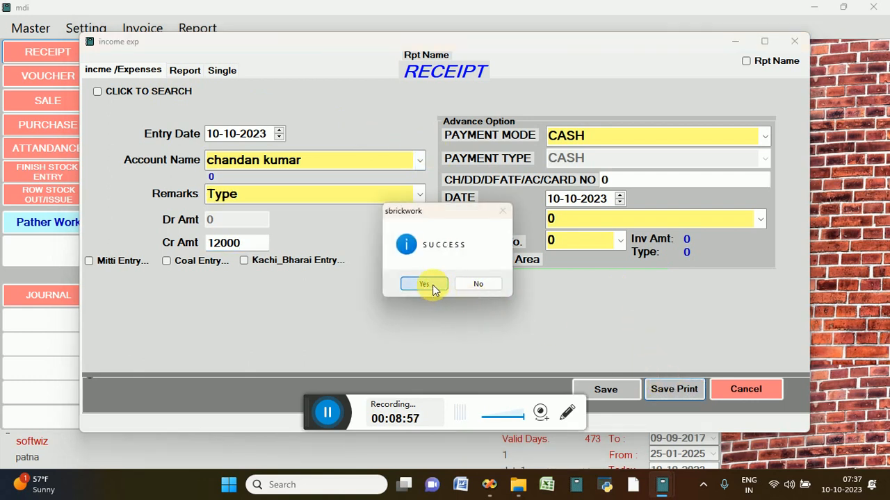
left_click(776, 402)
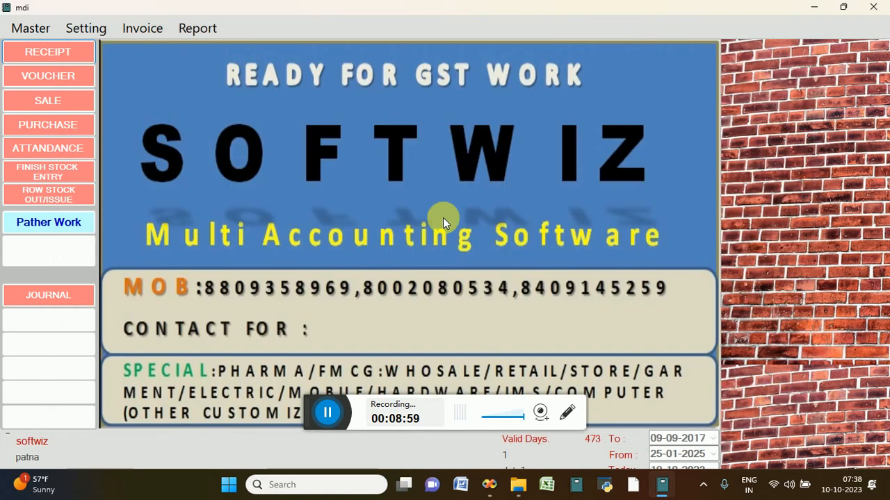
Record a 3000 debit voucher for the party account with remark 'dues' and save it
left_click(60, 76)
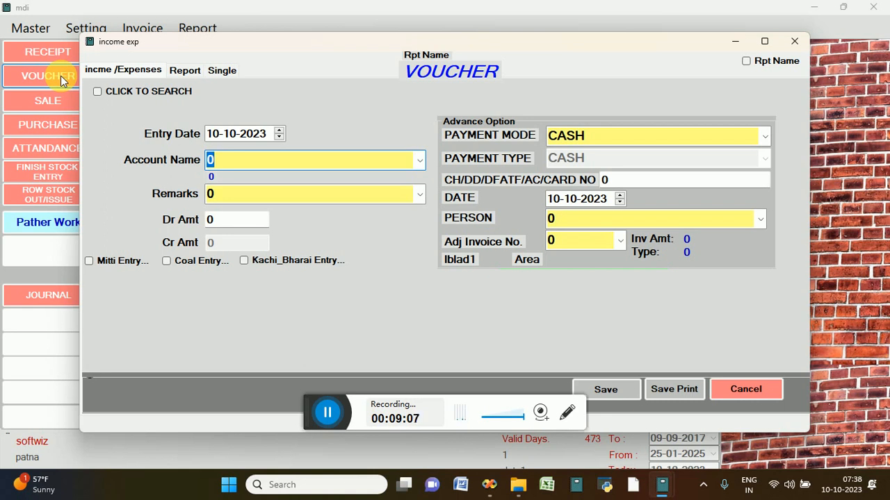
type("so")
key("Down")
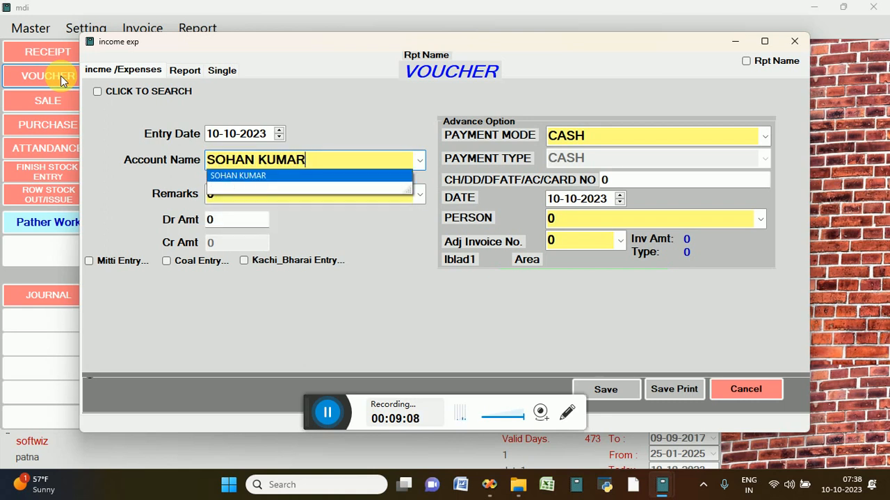
key("Return")
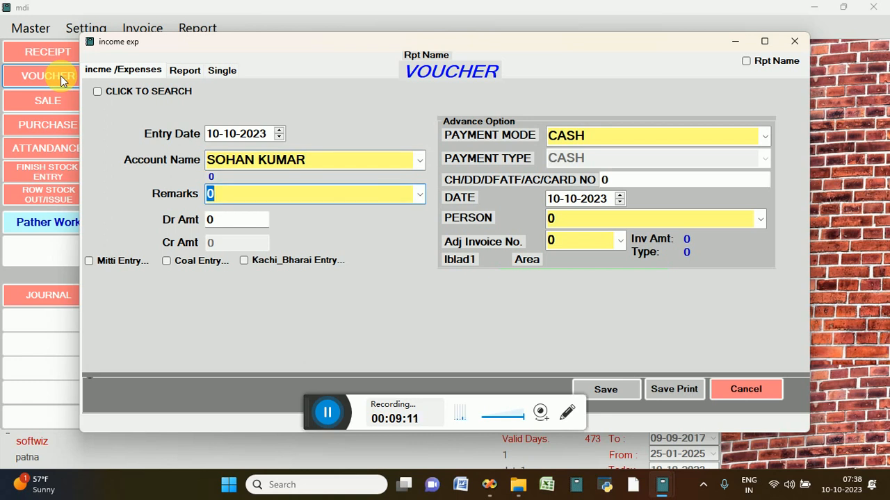
type("dues")
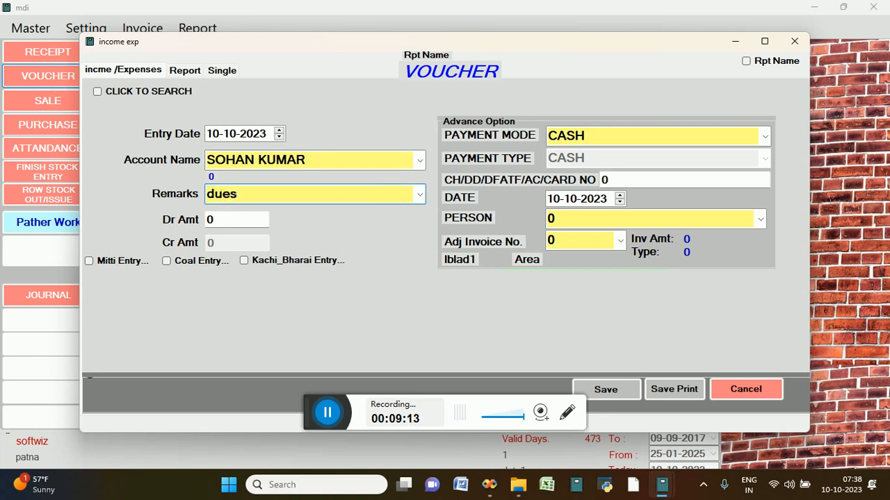
key("Down")
key("Return")
type("3000")
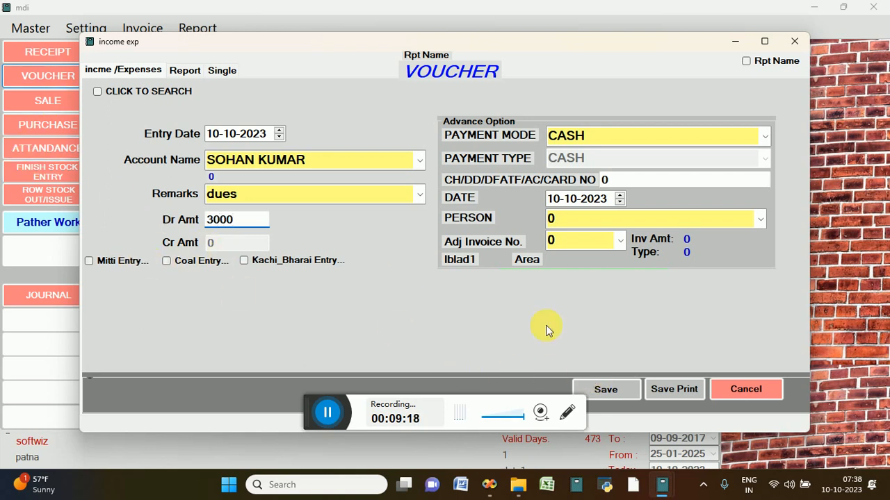
left_click(621, 389)
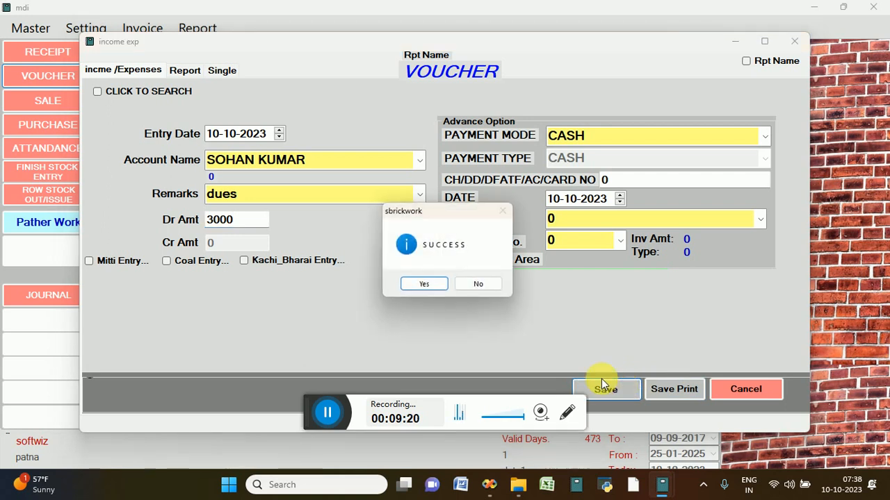
left_click(427, 285)
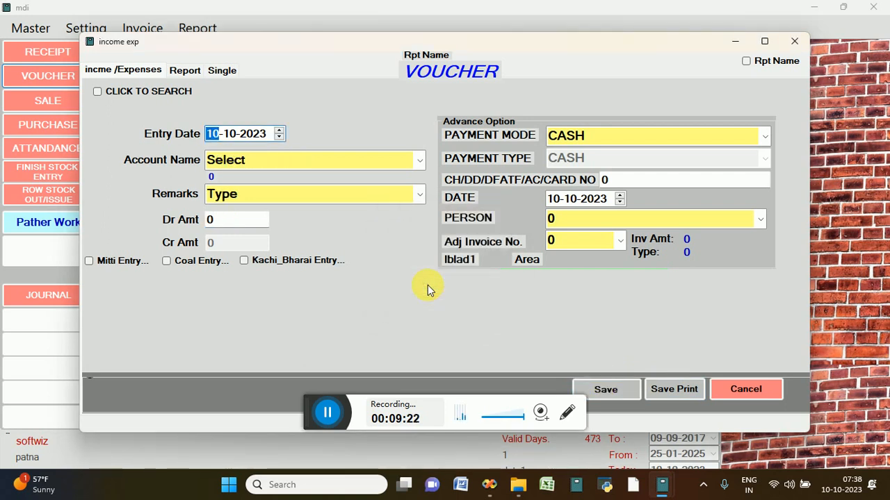
Choose a party account, tick Mitti, Coal and Kachi_Bharai entries, then cancel the voucher
key("Tab")
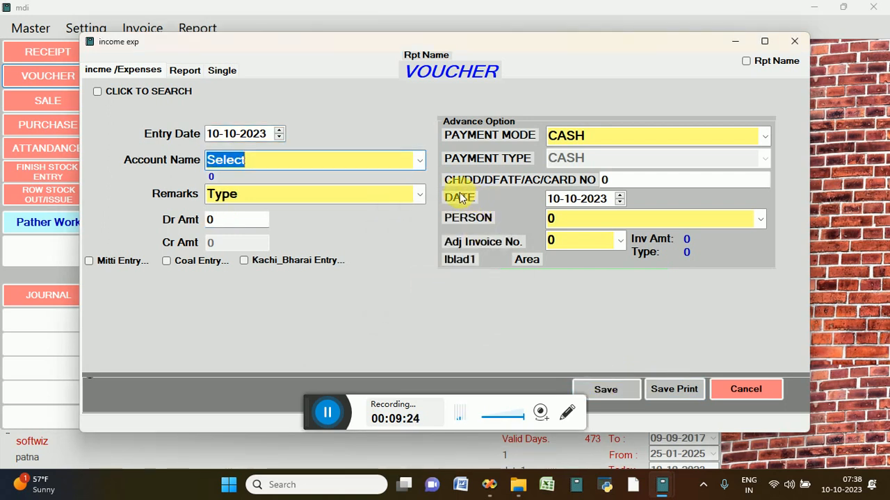
left_click(419, 168)
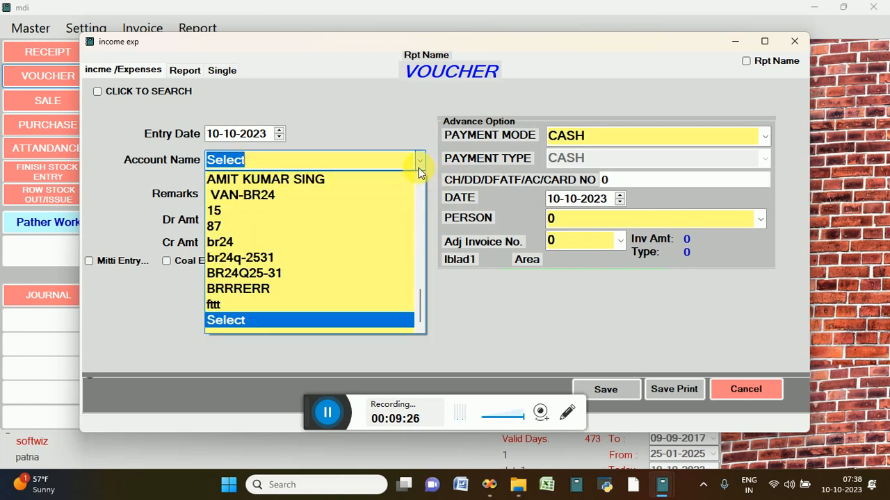
left_click(360, 181)
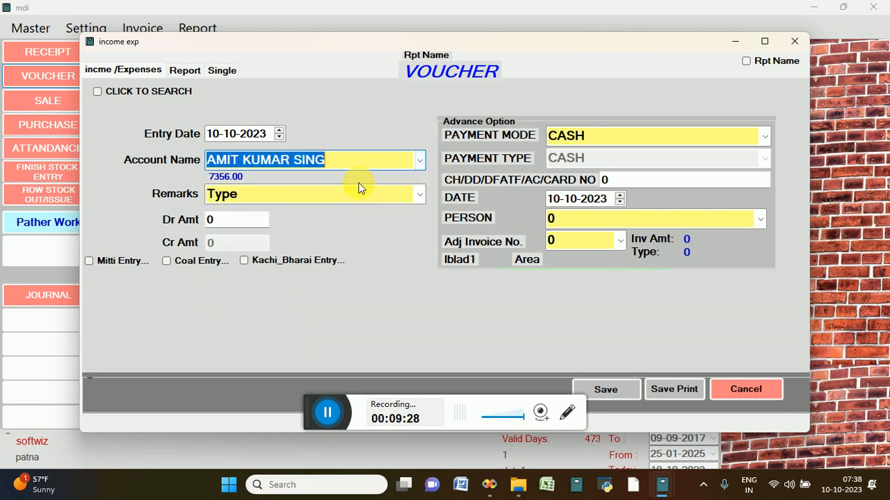
left_click(134, 260)
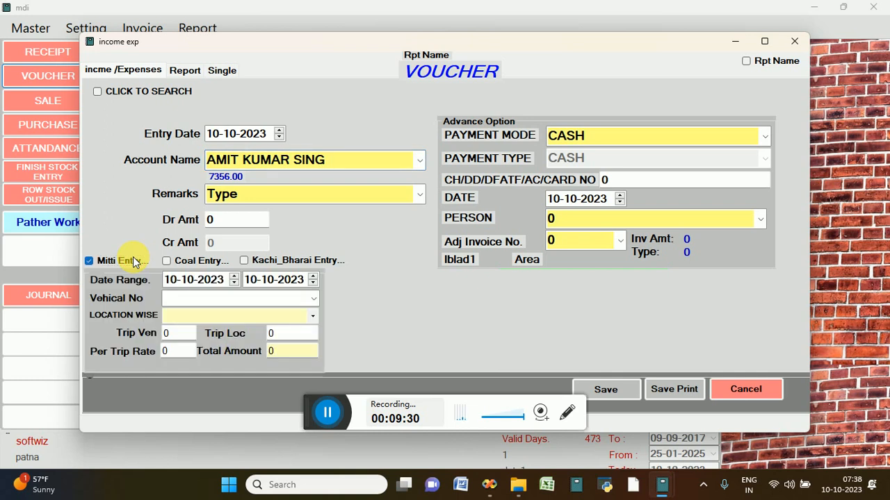
left_click(173, 259)
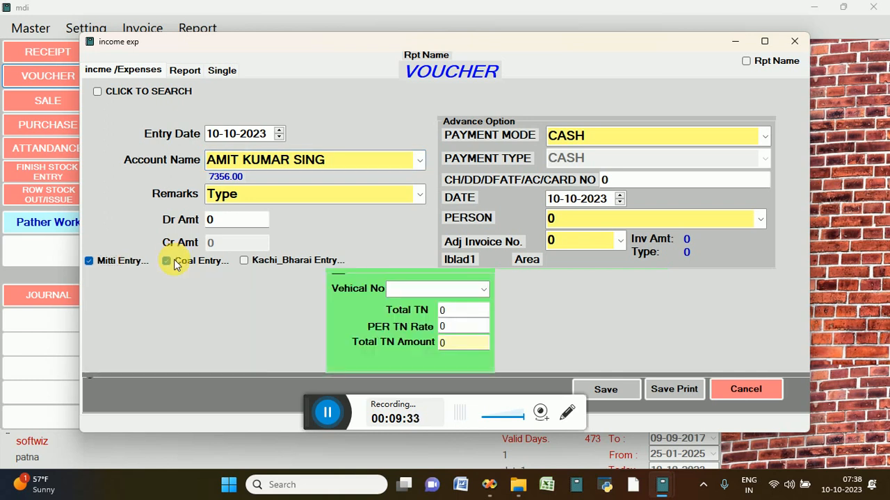
left_click(269, 263)
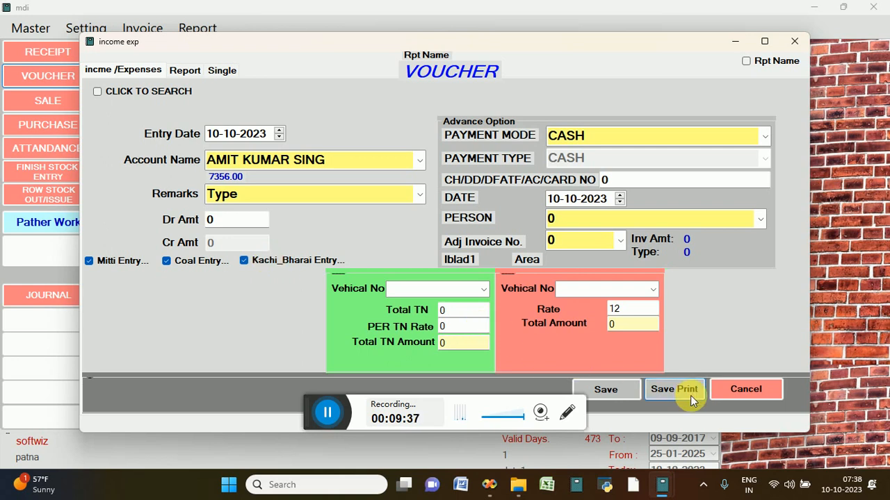
left_click(745, 390)
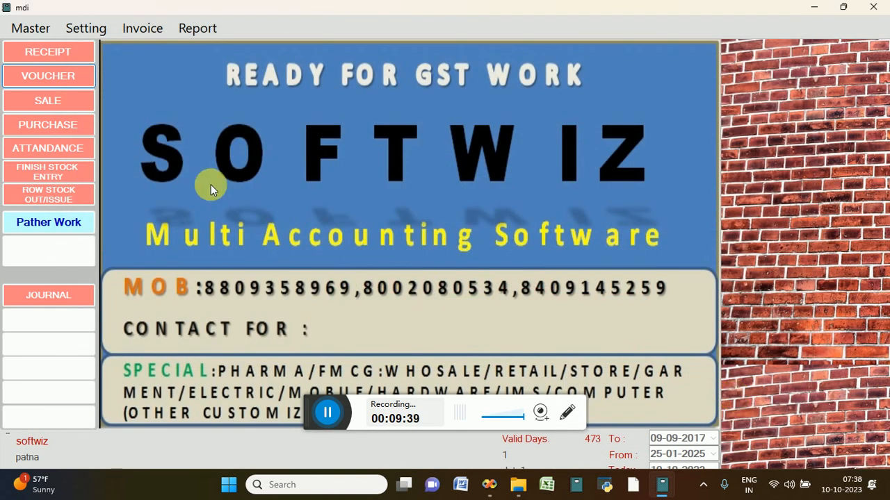
left_click(78, 132)
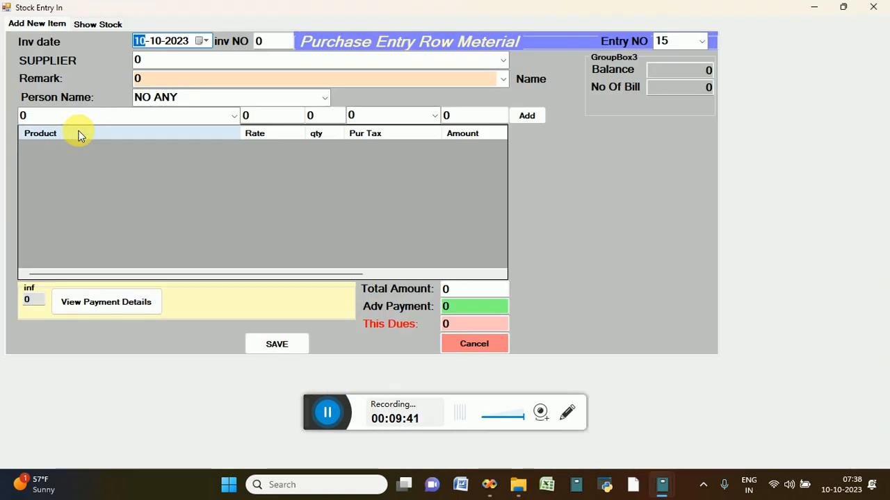
left_click(700, 42)
key("Down")
key("Down")
key("Down")
key("Down")
key("Down")
key("Down")
key("Down")
key("Down")
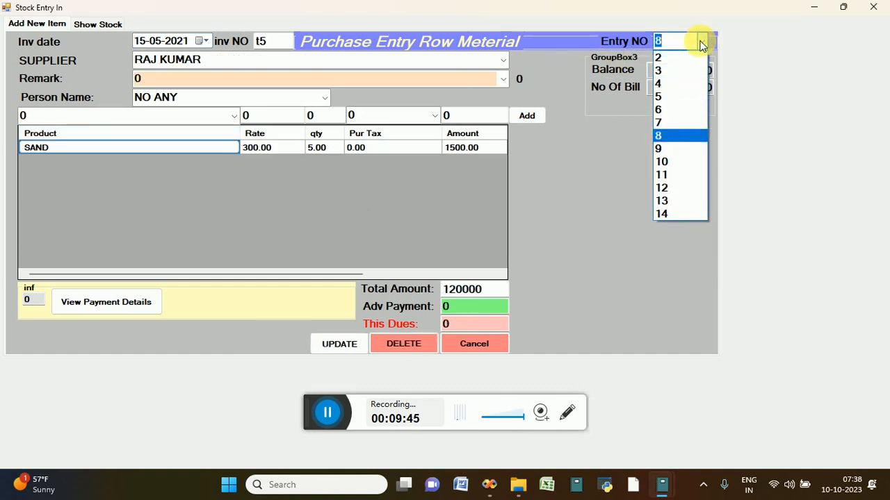
key("Up")
key("Up")
key("Up")
key("Up")
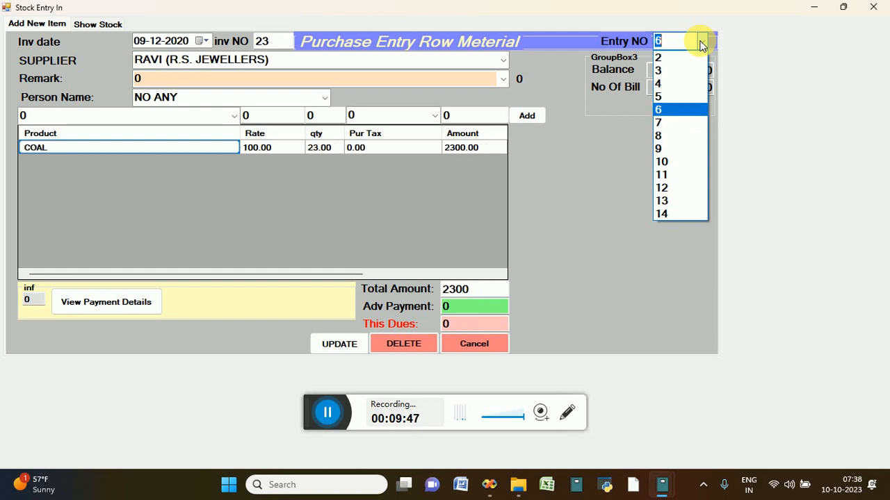
key("Up")
key("Up")
key("Up")
key("Up")
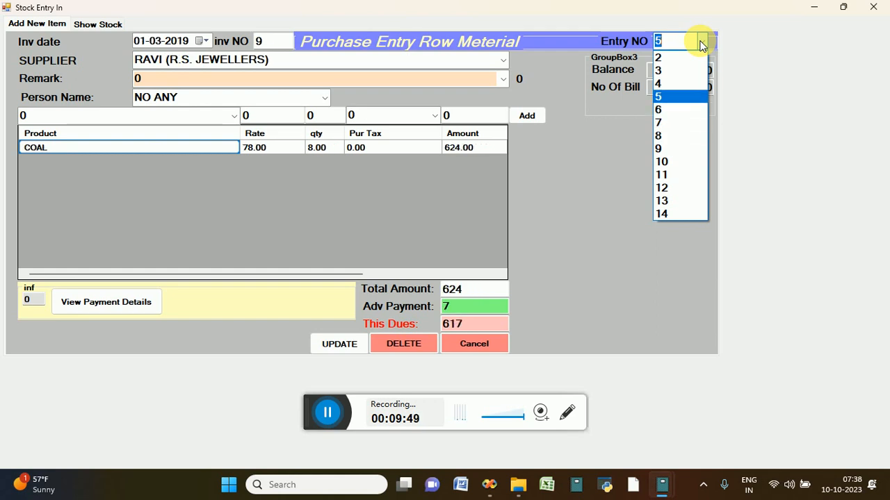
key("Down")
key("Down")
key("Down")
key("Down")
key("Down")
key("Down")
key("Down")
key("Down")
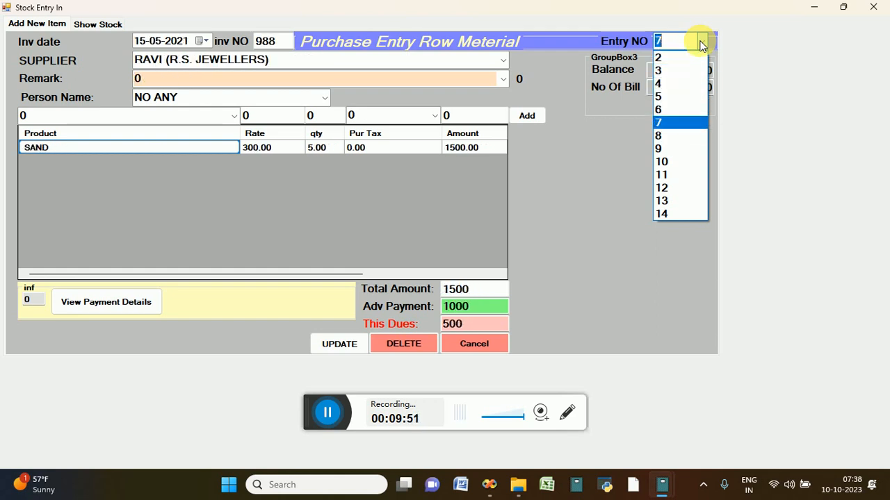
left_click(679, 149)
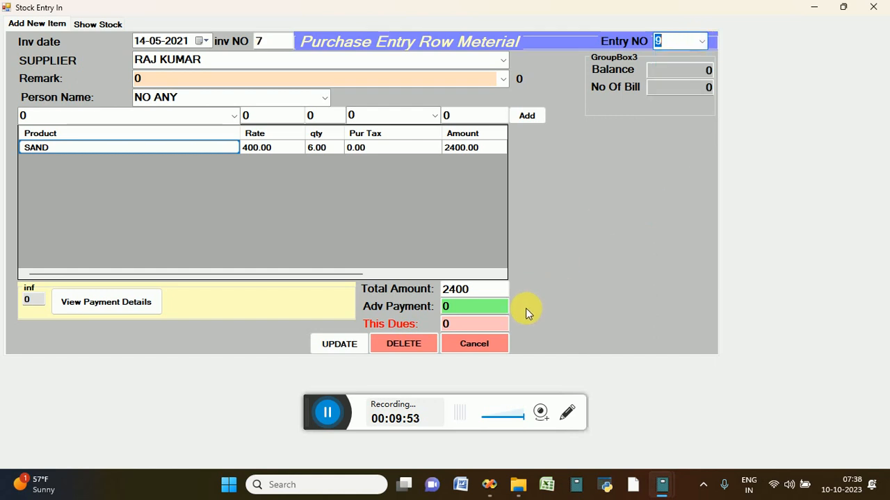
left_click(492, 347)
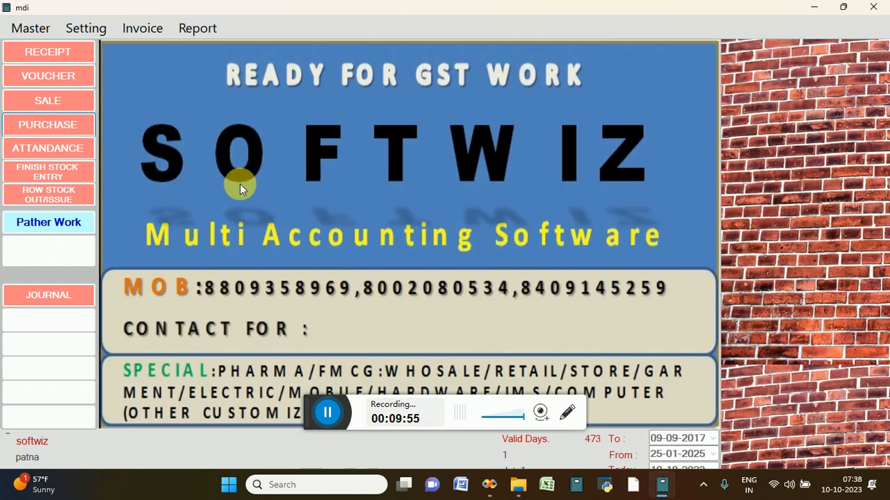
left_click(74, 152)
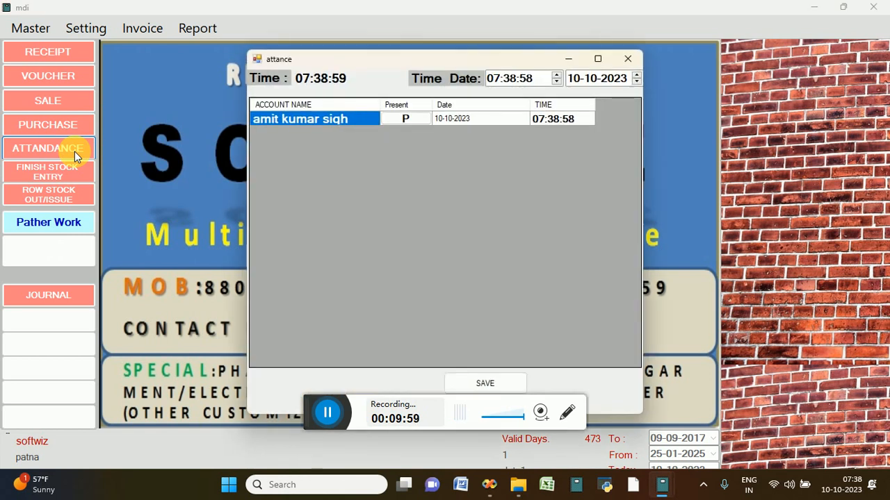
left_click(622, 61)
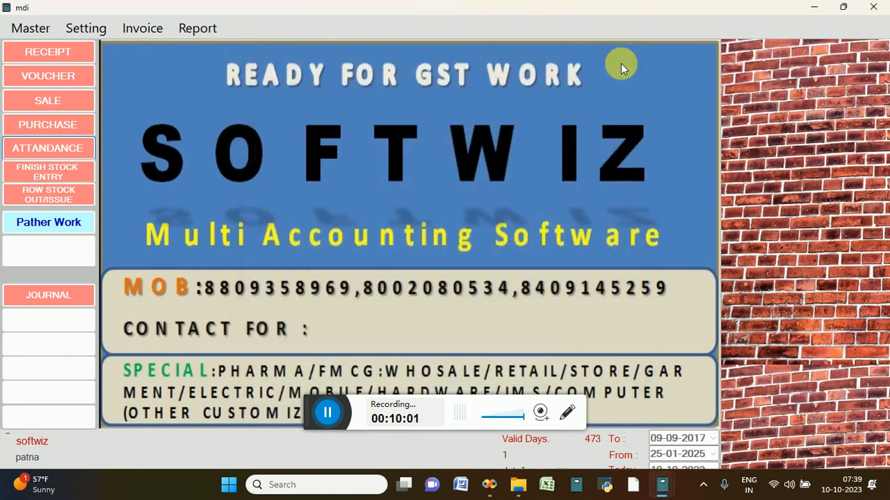
left_click(75, 195)
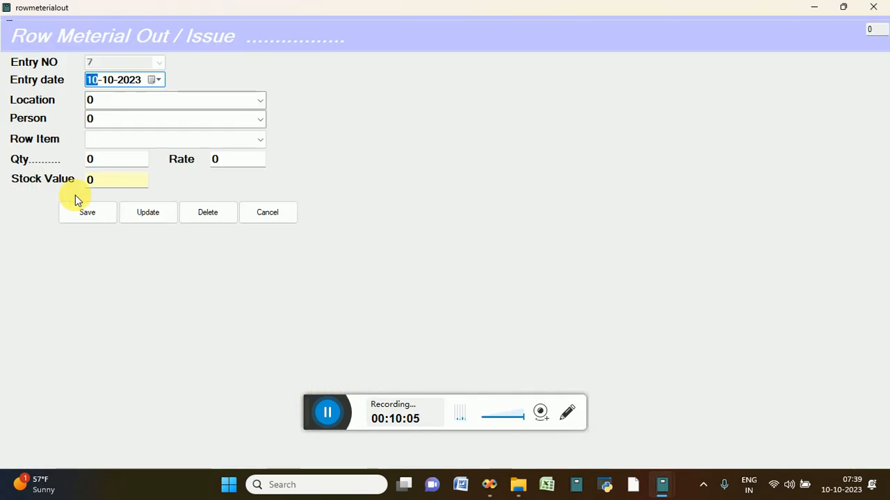
left_click(264, 212)
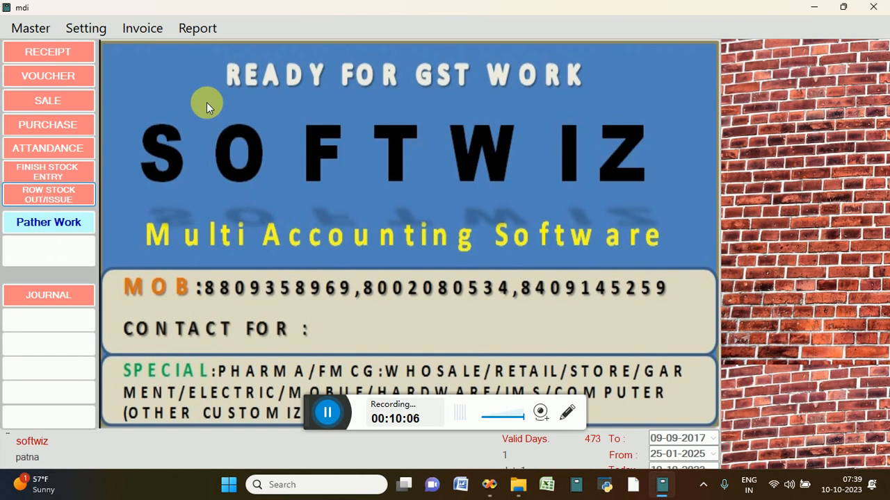
left_click(153, 33)
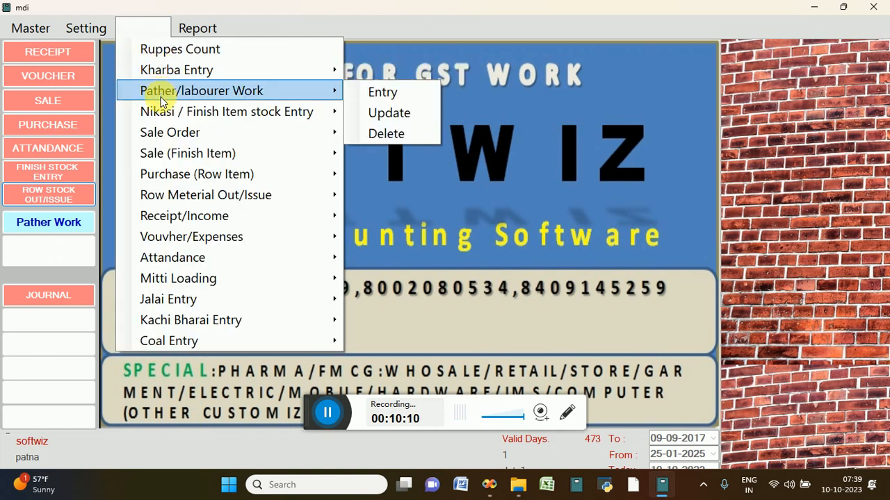
mouse_move(158, 175)
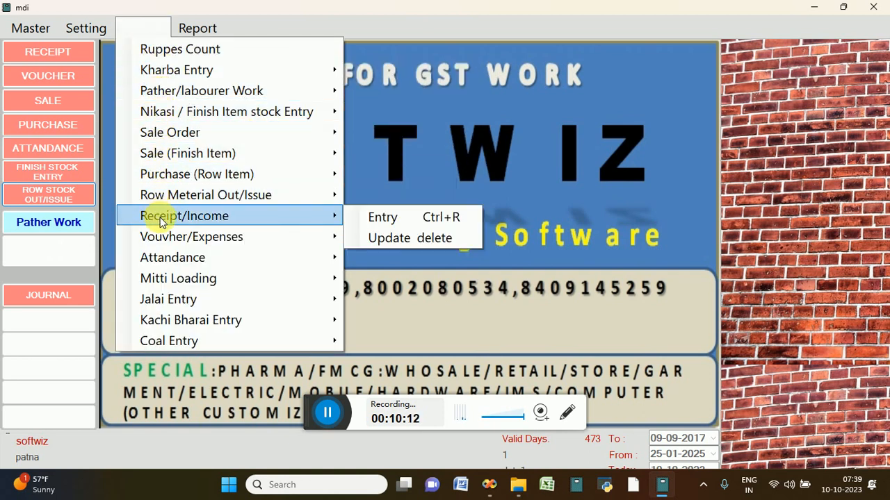
mouse_move(167, 285)
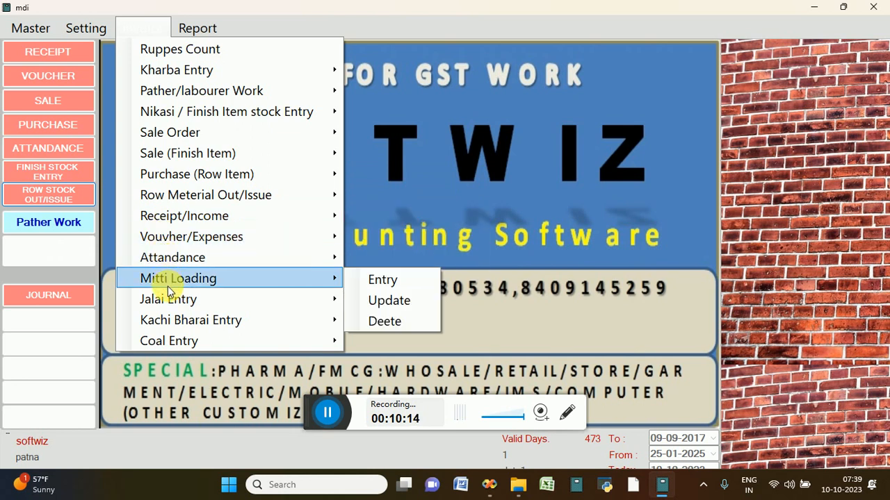
mouse_move(175, 340)
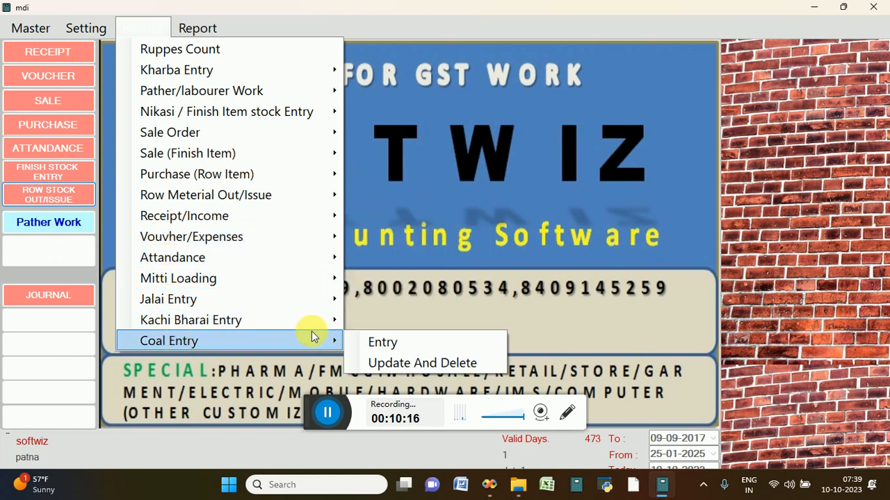
left_click(379, 342)
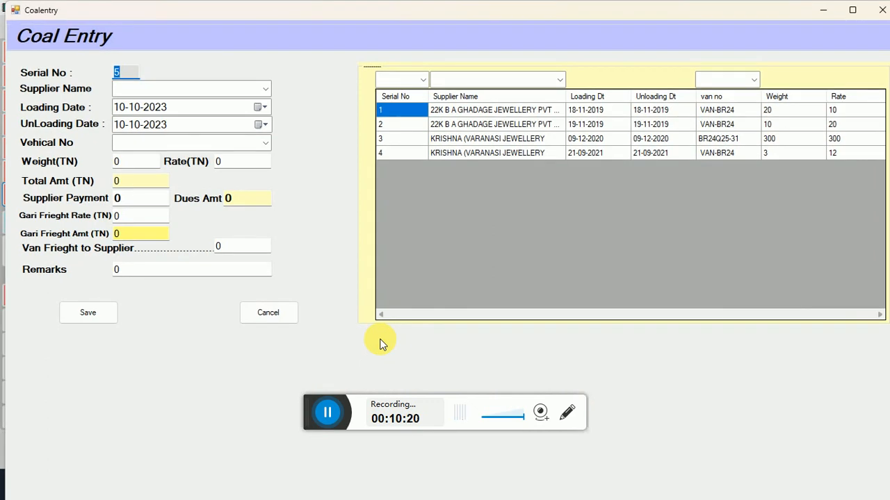
left_click(276, 314)
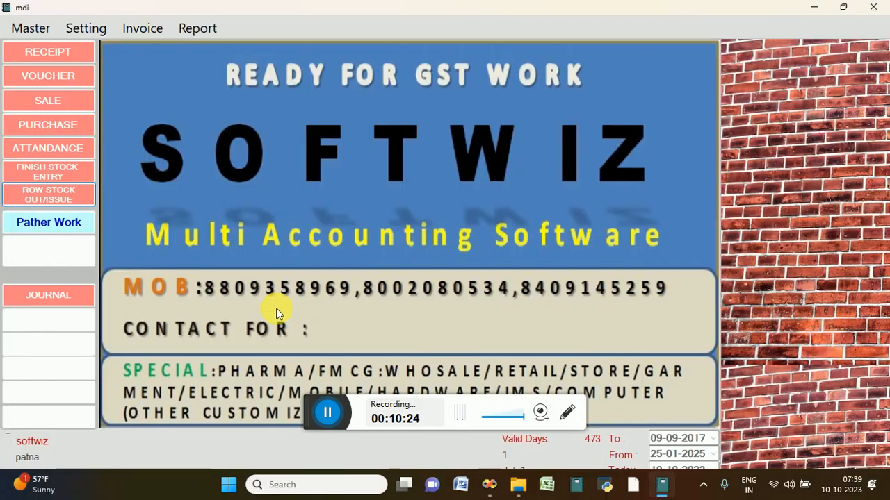
left_click(192, 26)
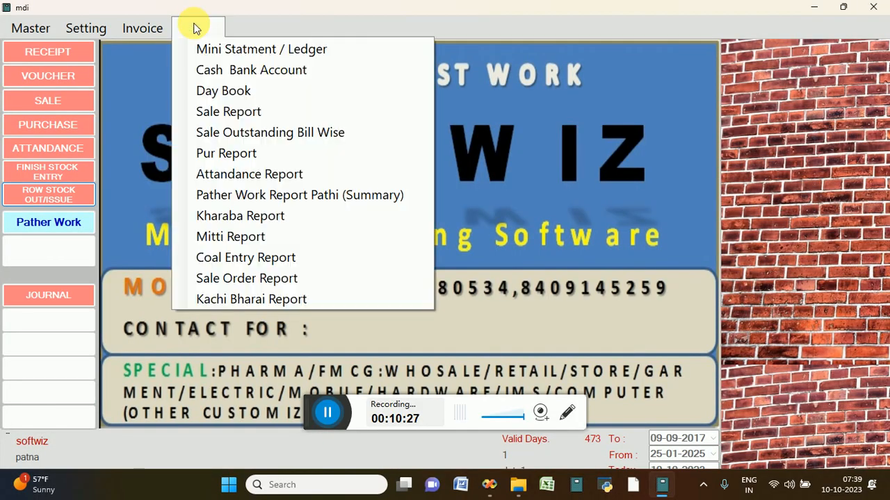
left_click(209, 91)
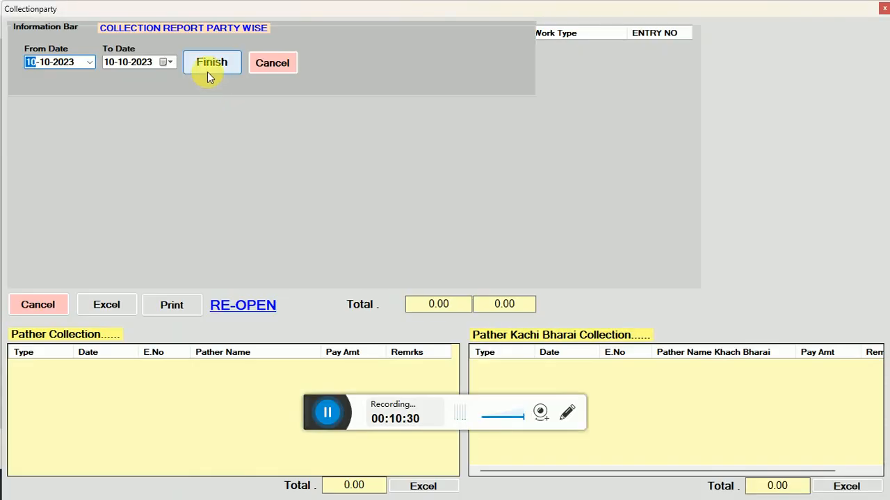
left_click(211, 66)
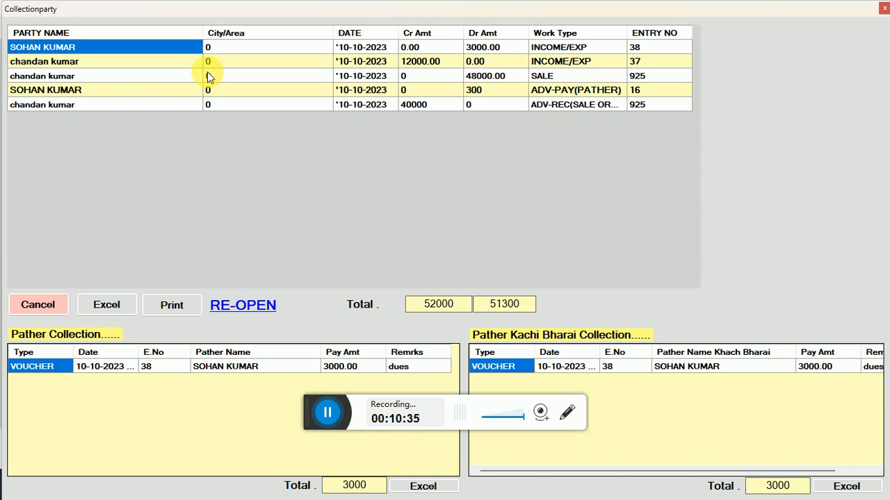
left_click(198, 306)
left_click(234, 305)
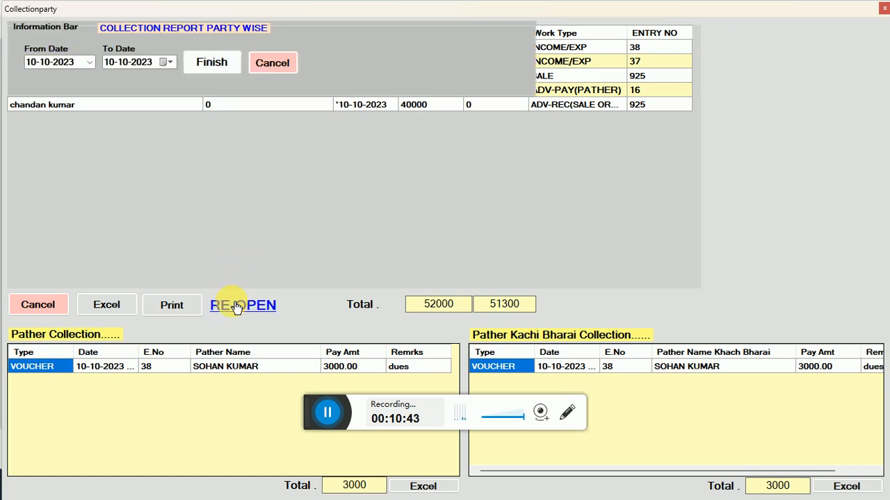
left_click(34, 63)
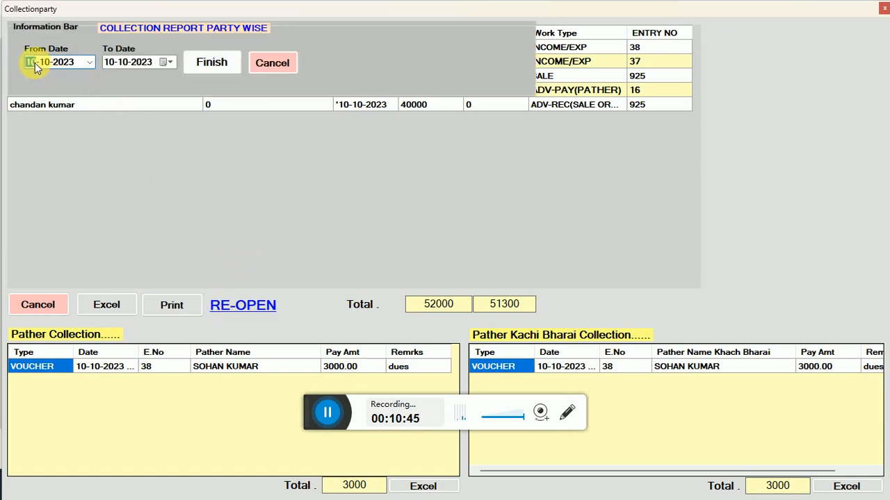
type("01")
left_click(207, 60)
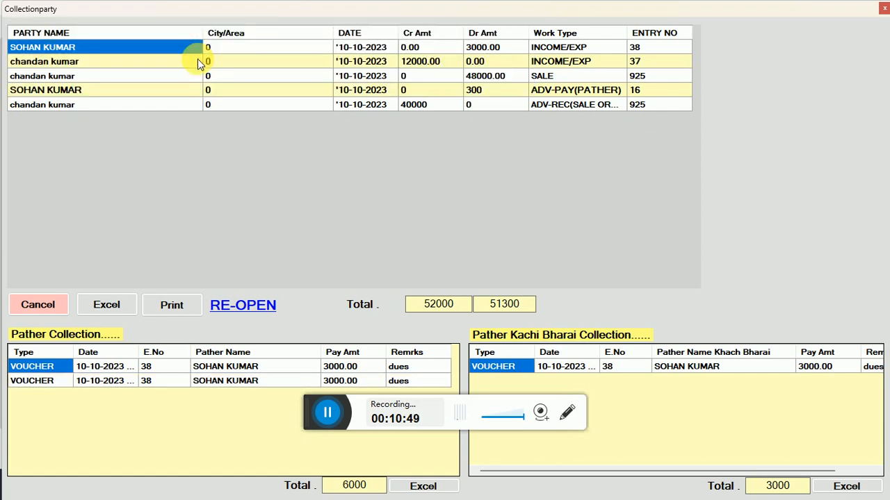
left_click(208, 61)
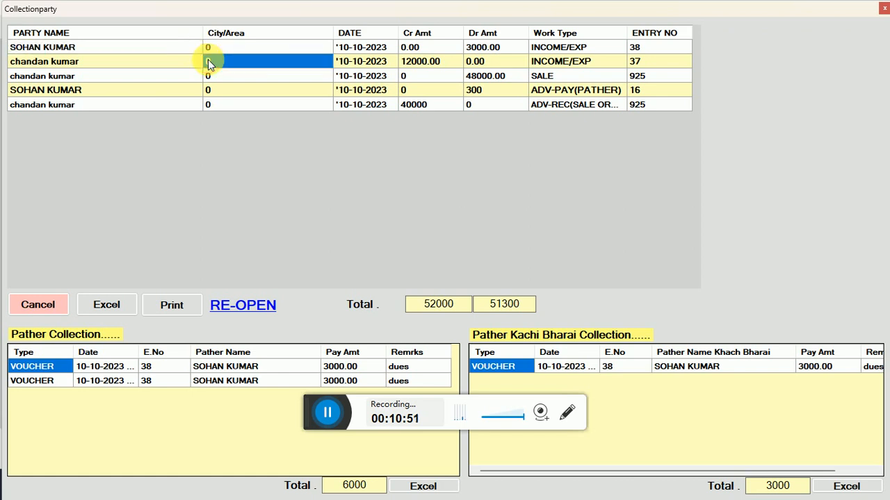
key("Right")
key("Right")
key("Right")
key("Right")
key("Right")
key("Left")
key("Left")
key("Left")
key("Left")
key("Left")
key("Left")
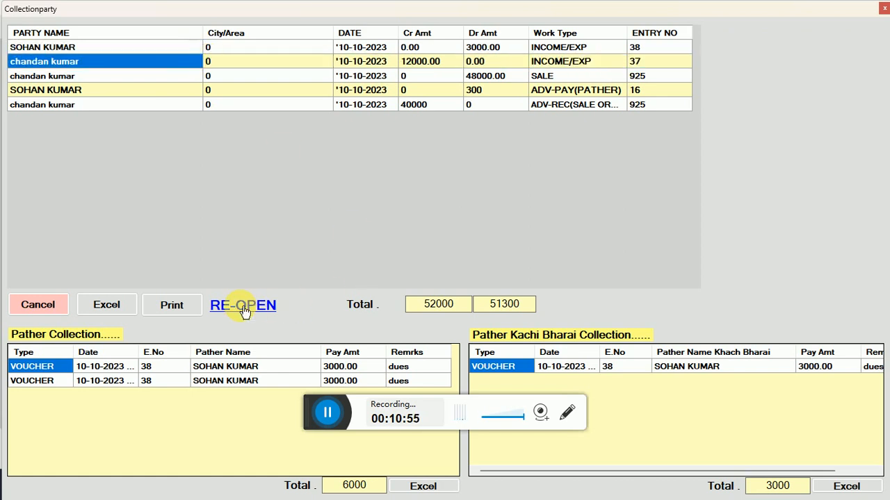
left_click(50, 305)
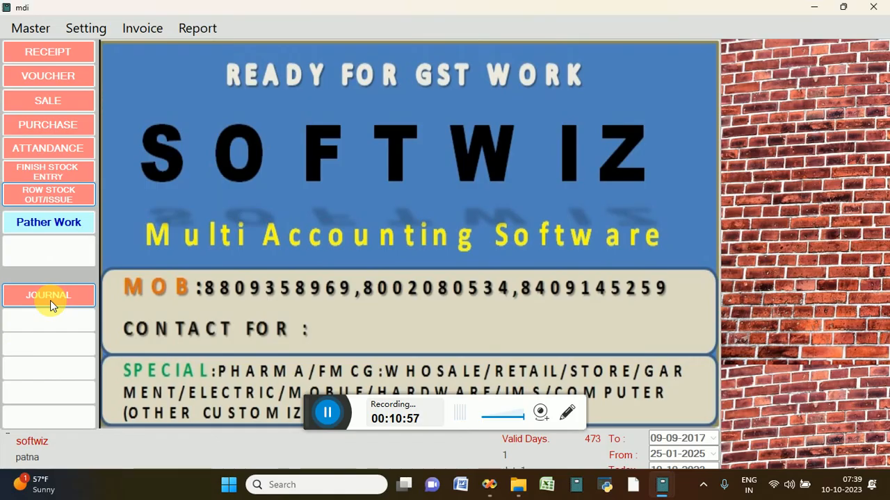
left_click(198, 30)
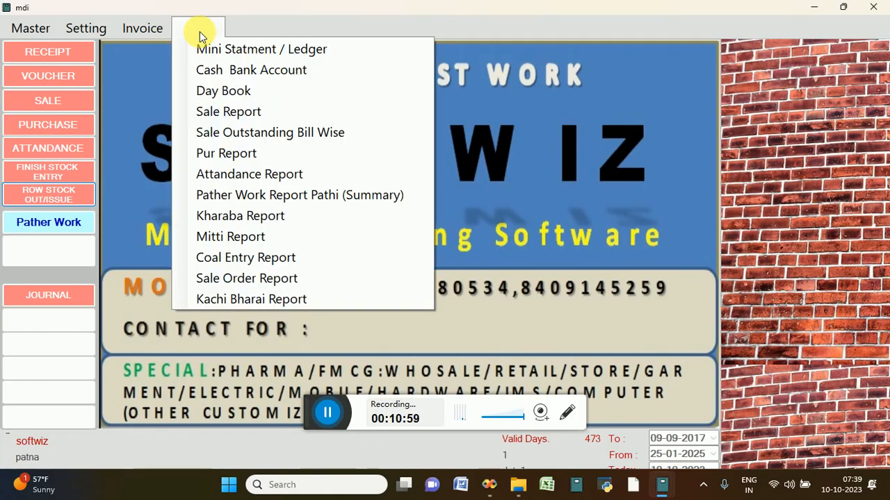
left_click(209, 48)
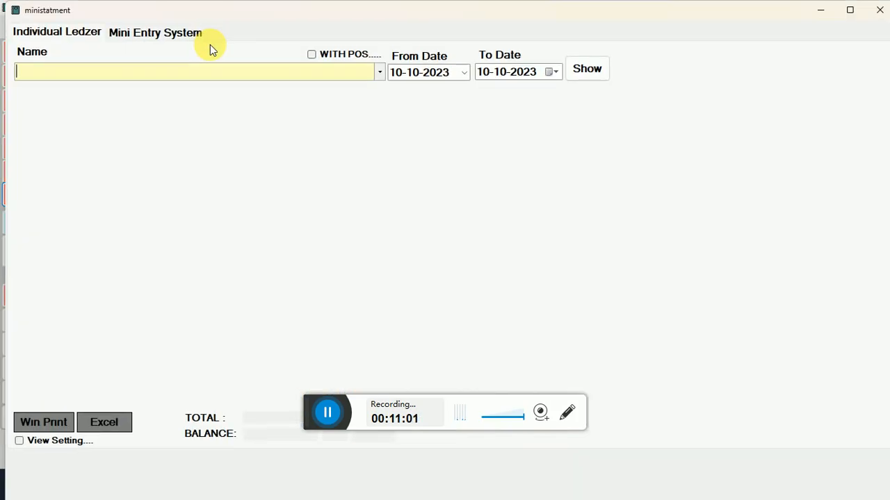
key("Down")
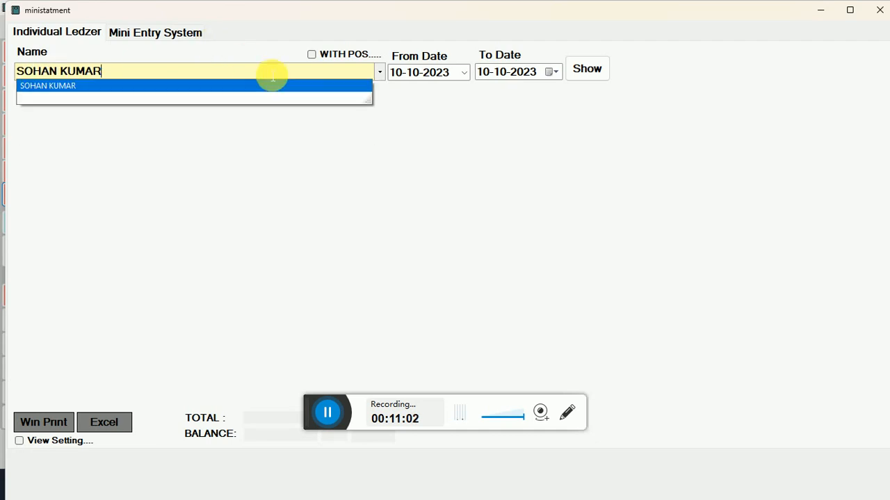
key("Tab")
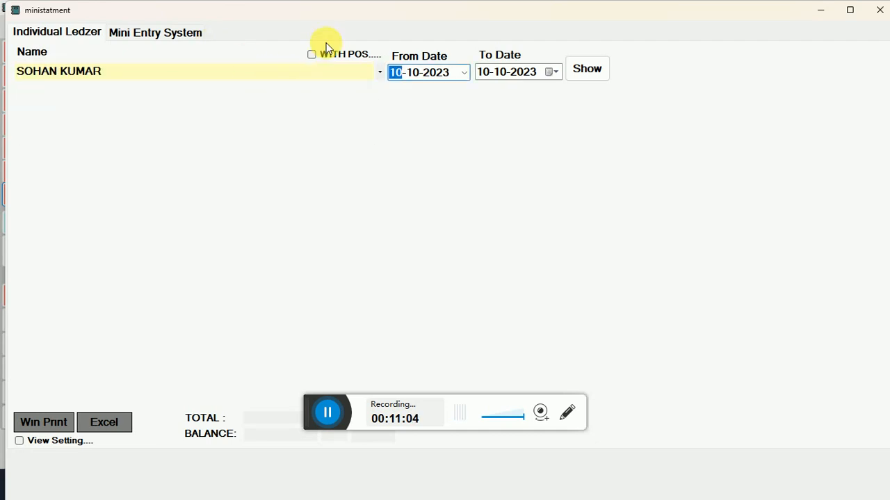
left_click(577, 70)
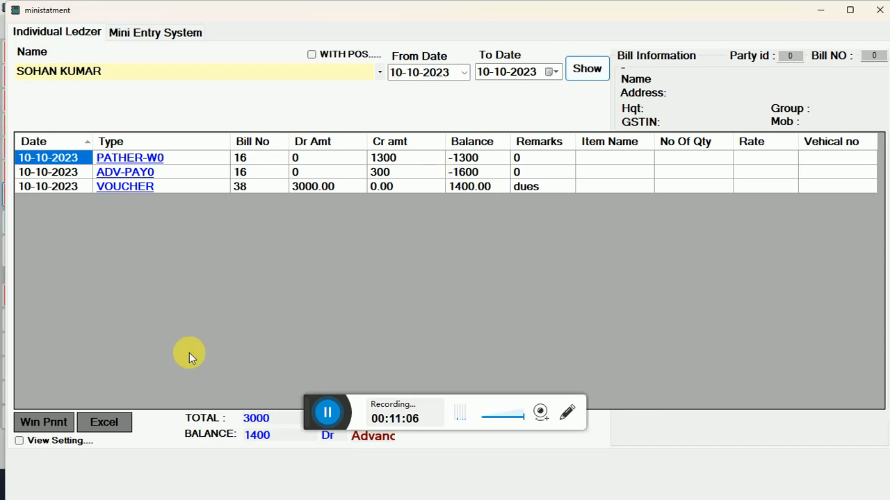
left_click(63, 423)
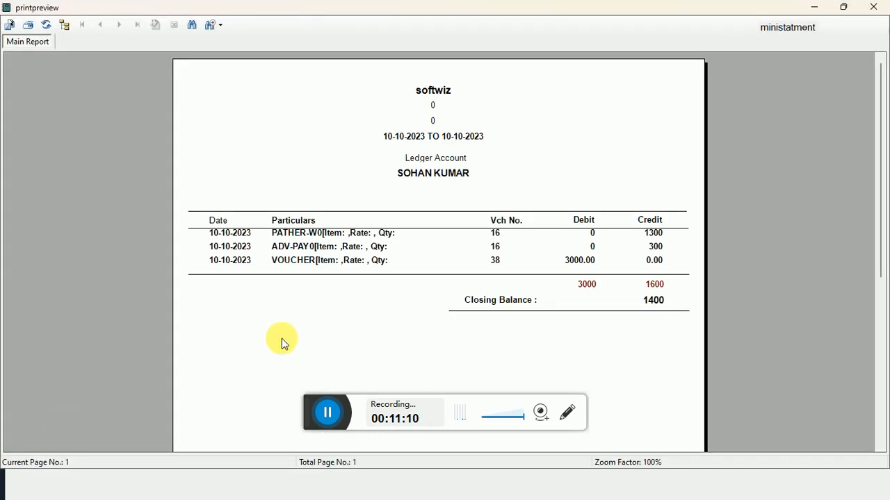
left_click(878, 10)
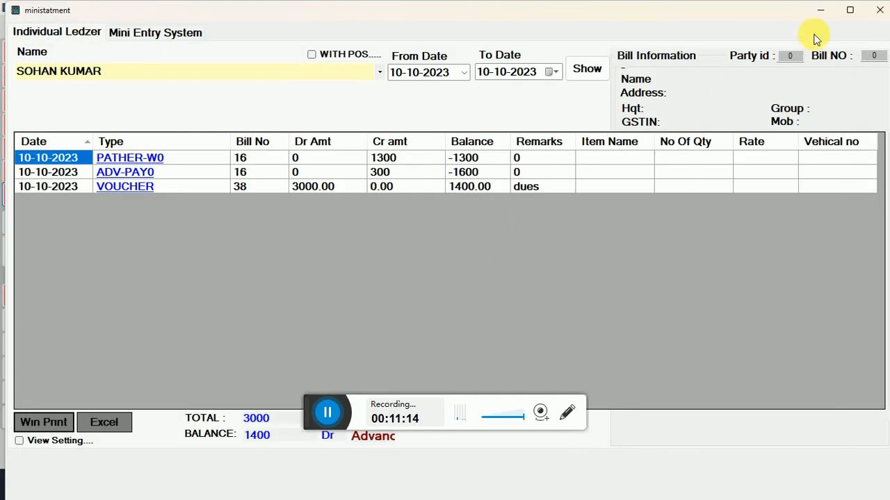
left_click(872, 13)
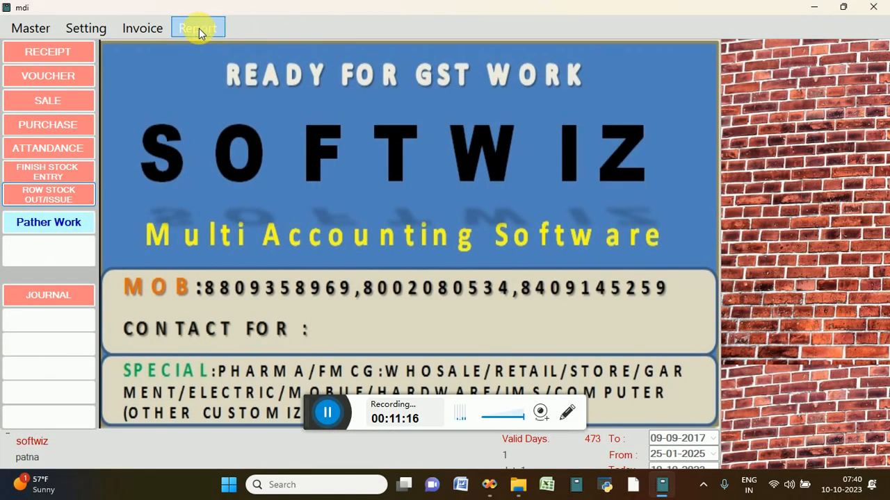
left_click(196, 28)
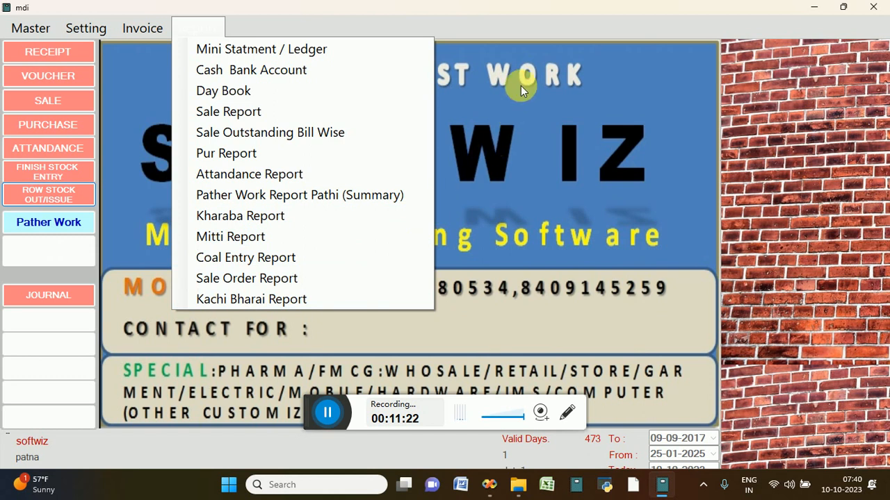
left_click(515, 9)
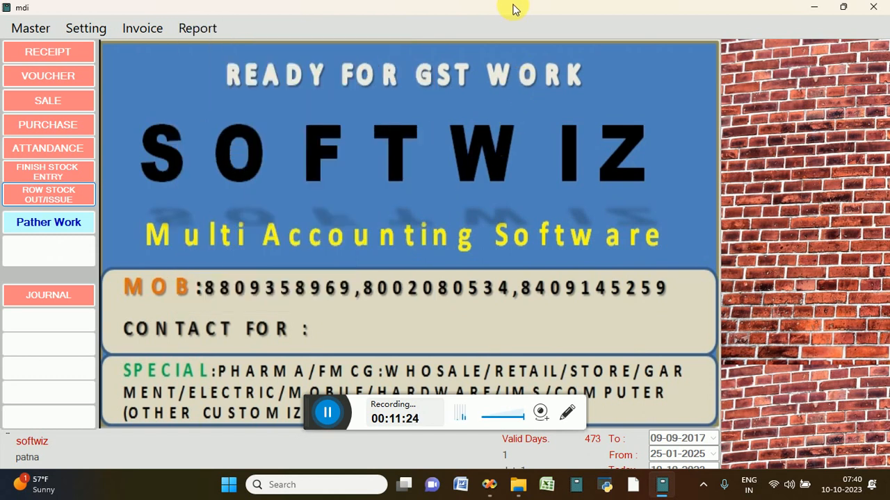